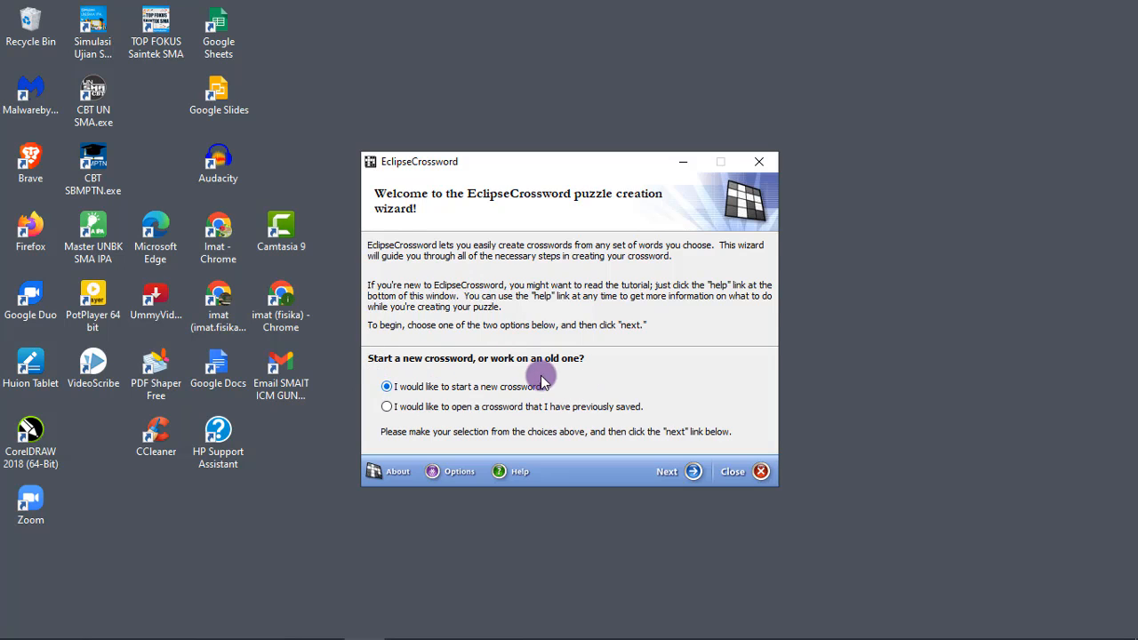
Start a new crossword with a word list from scratch and add the word MASSA with the clue "ukuran jumlah zat"
left_click(688, 471)
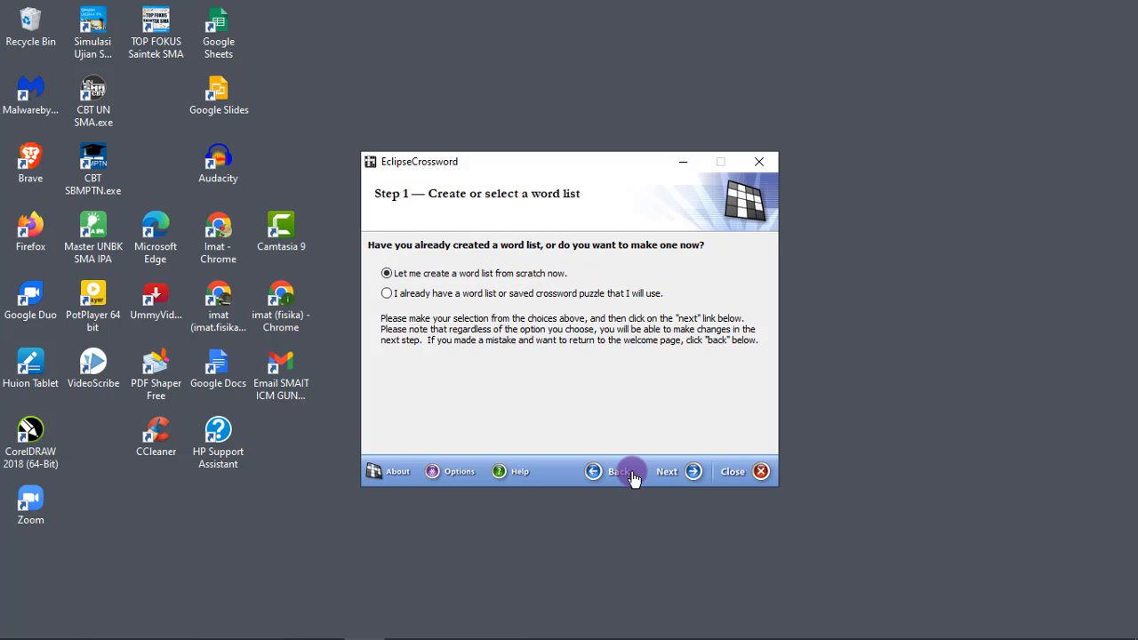
left_click(685, 474)
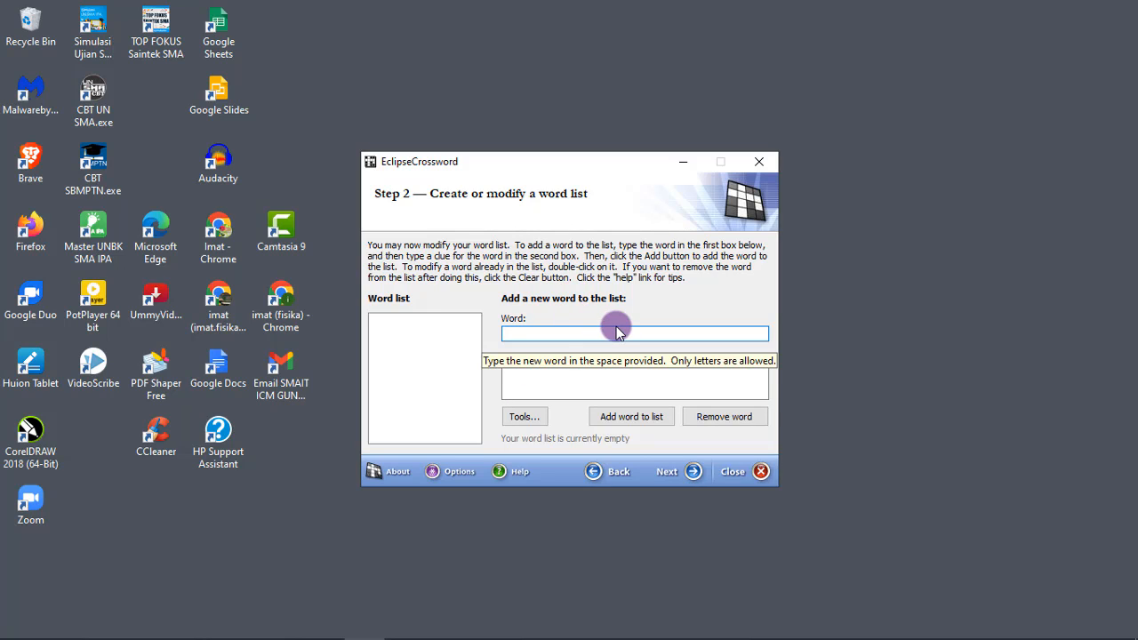
type("Ma")
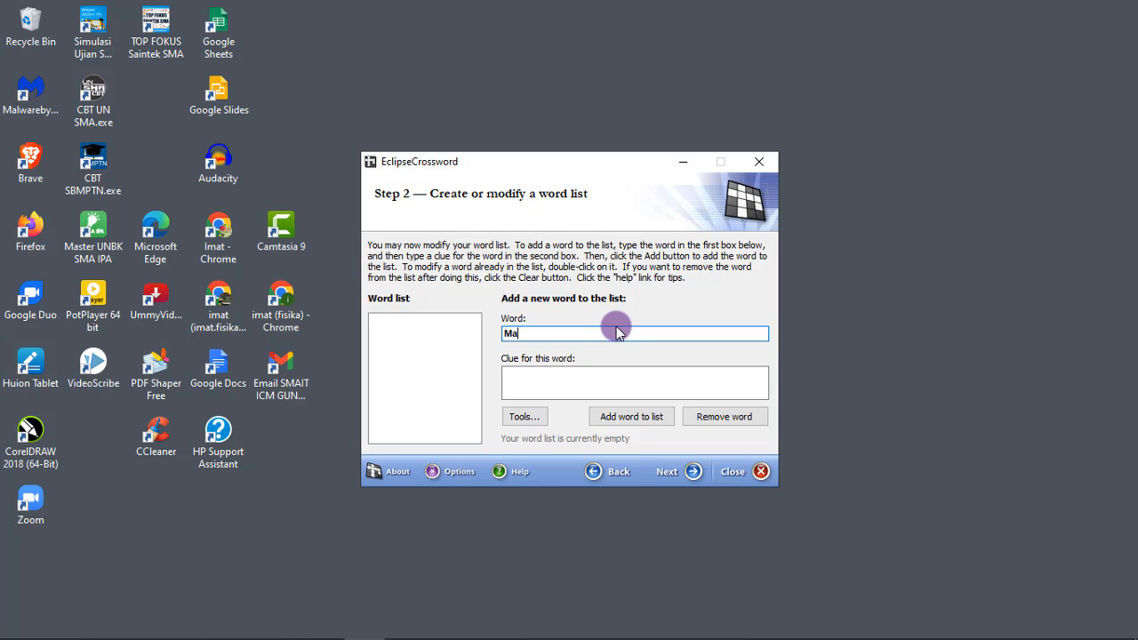
type("ssa")
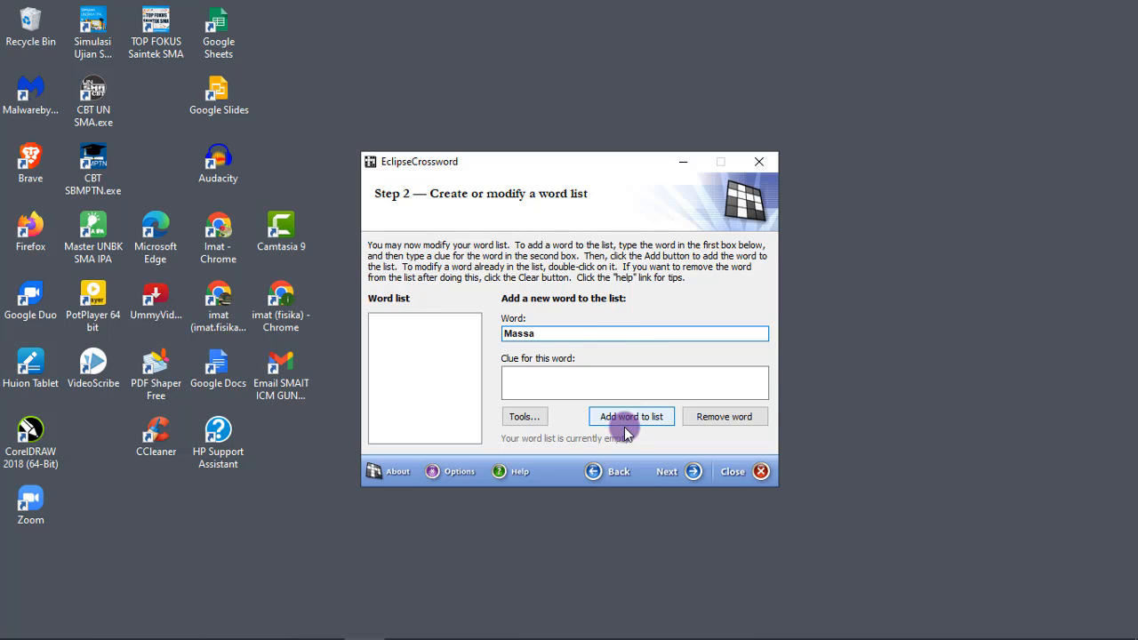
left_click(575, 375)
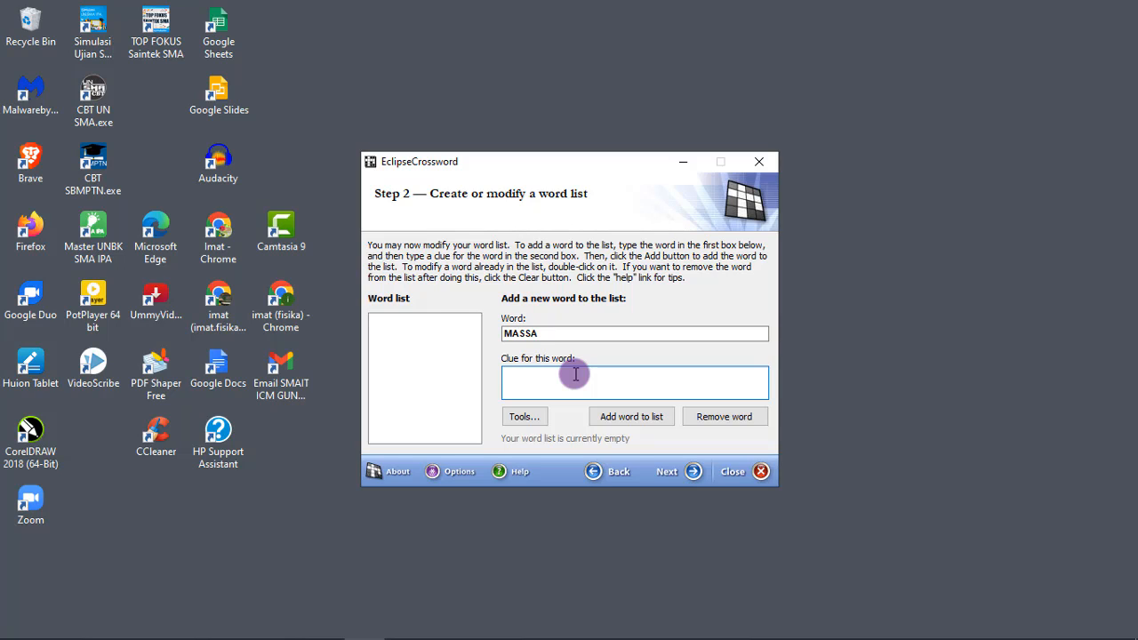
type("ukuran jumlah zat")
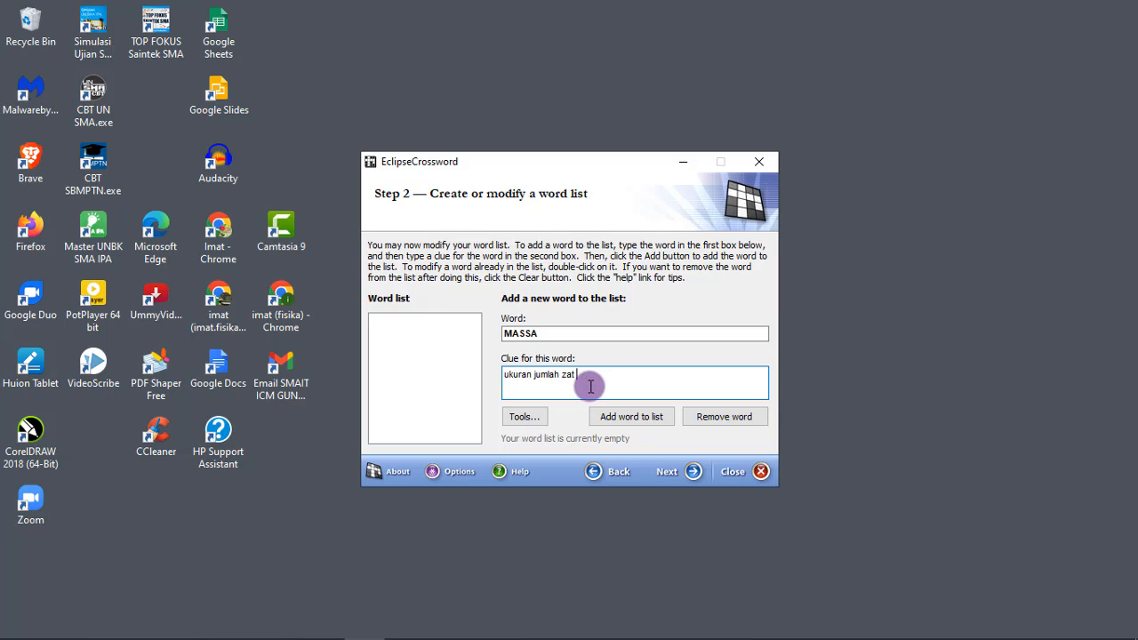
left_click(637, 421)
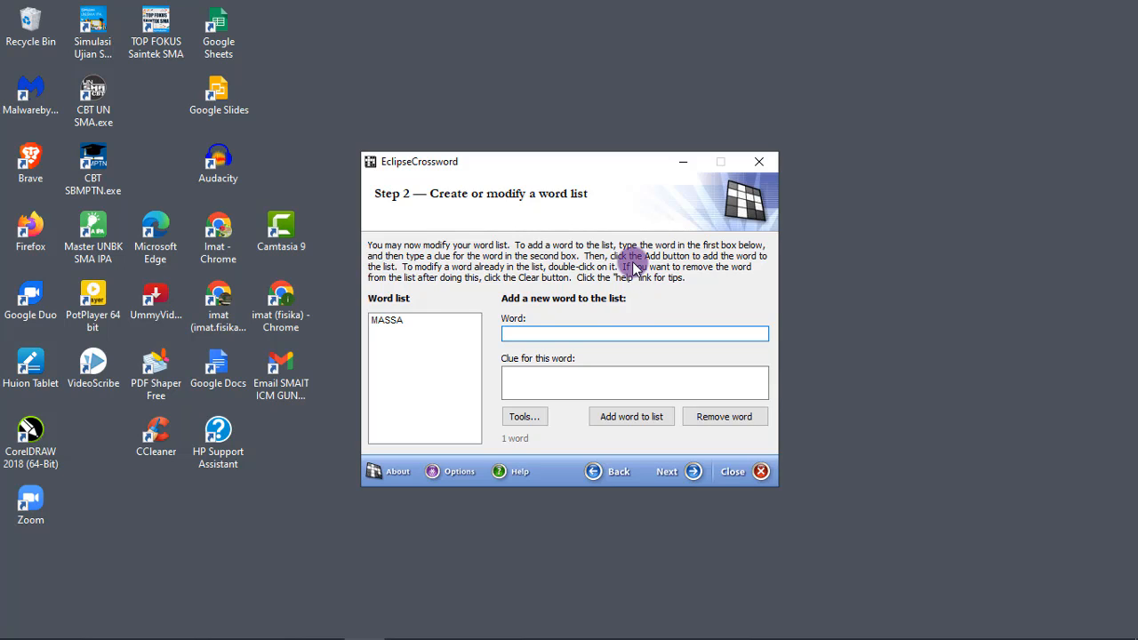
Add the word JOULE to the word list with the clue "Satuan dari usaha"
type("Jou")
type("e")
left_click(649, 383)
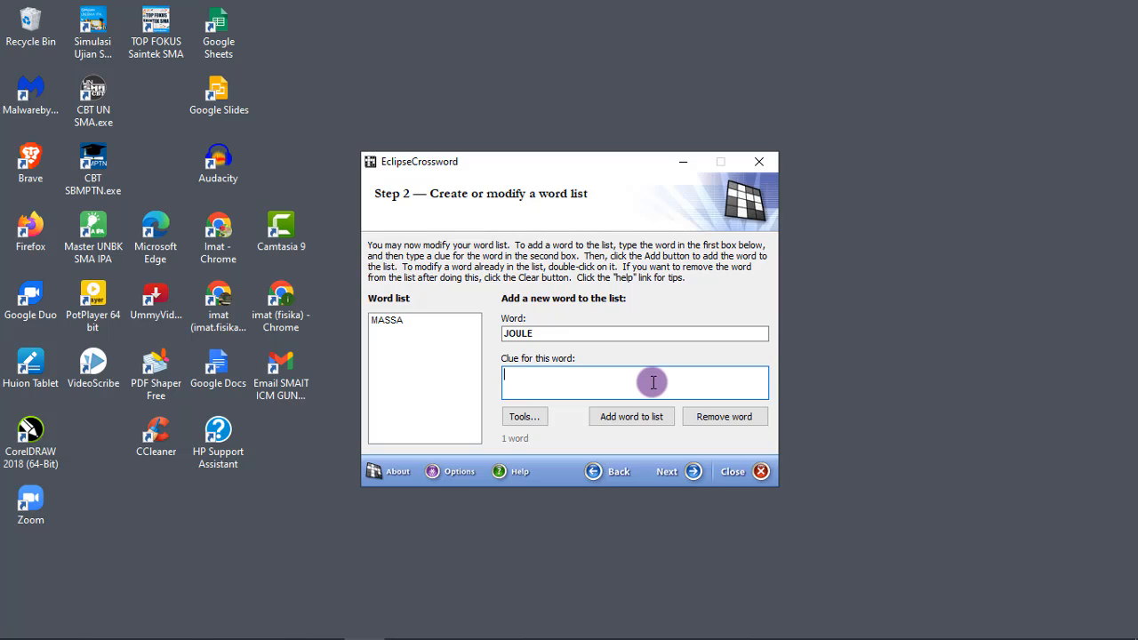
type("Satuan dari usaha")
key("Return")
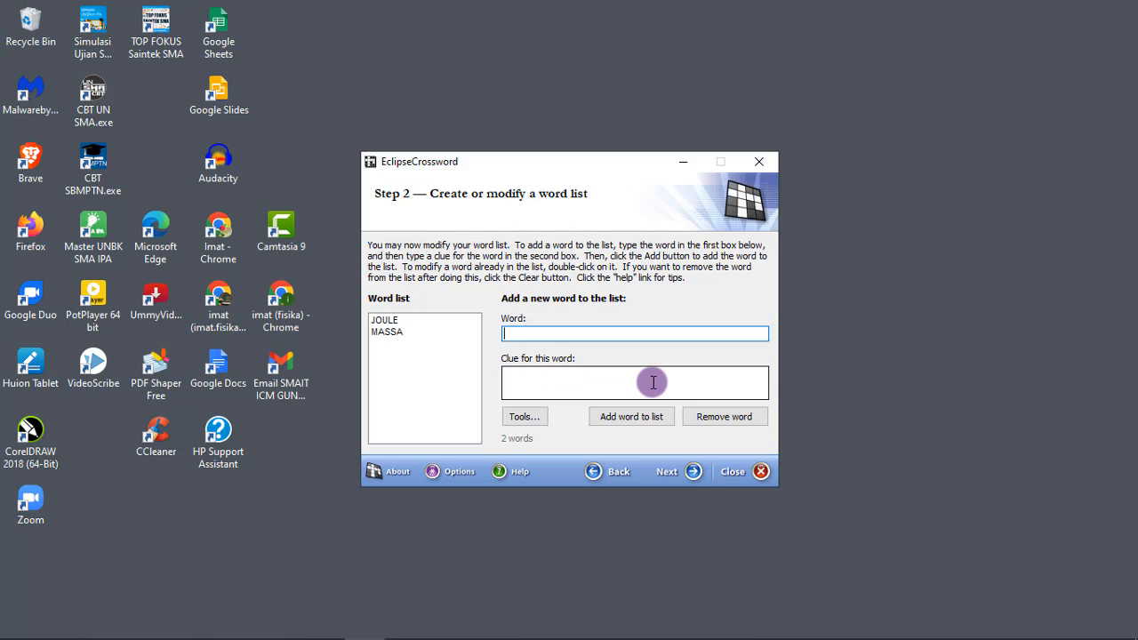
Add the word PERPINDAHAN to the word list with the clue "perubahan posisi (kedudukan) suatu partikel"
type("Perpindahan")
left_click(553, 375)
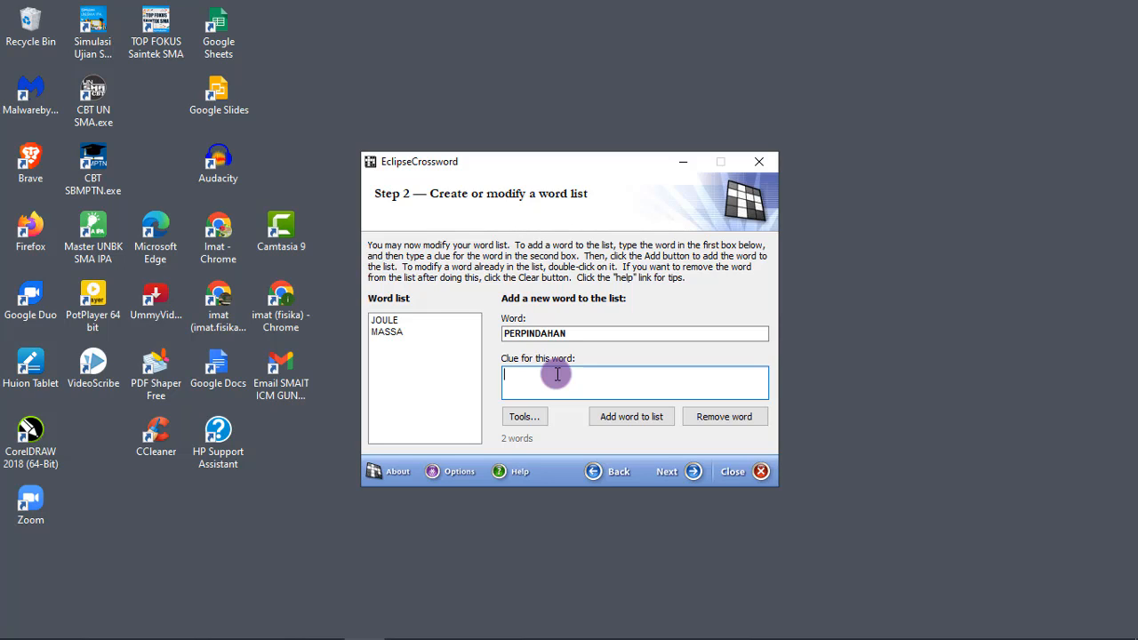
type("perubahan posisi (")
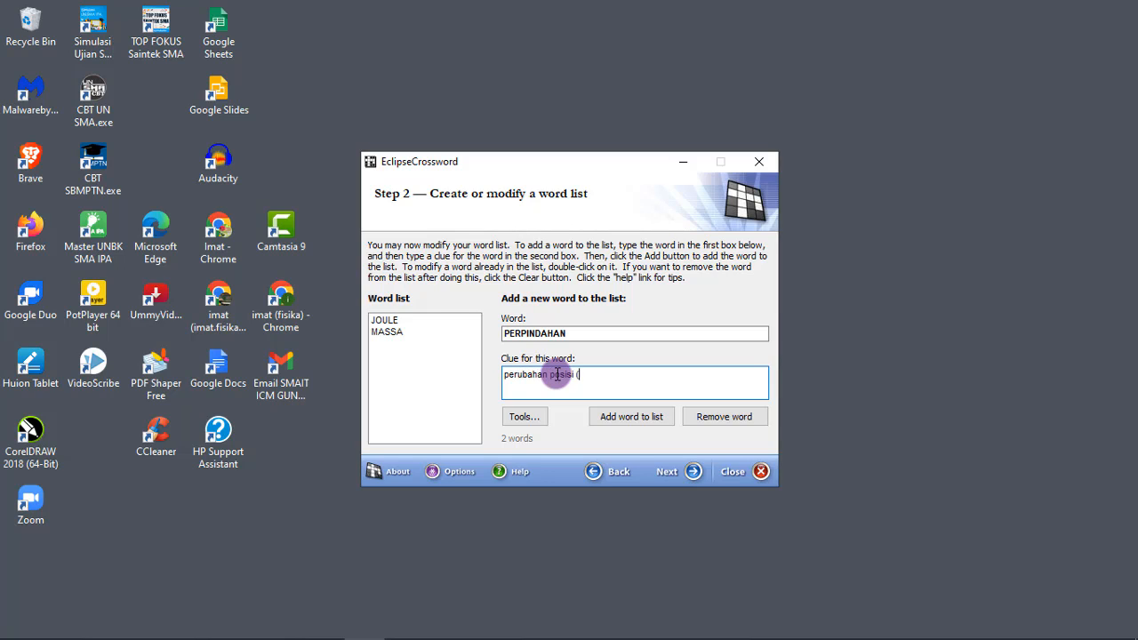
type("kedudukan) suatu partikel")
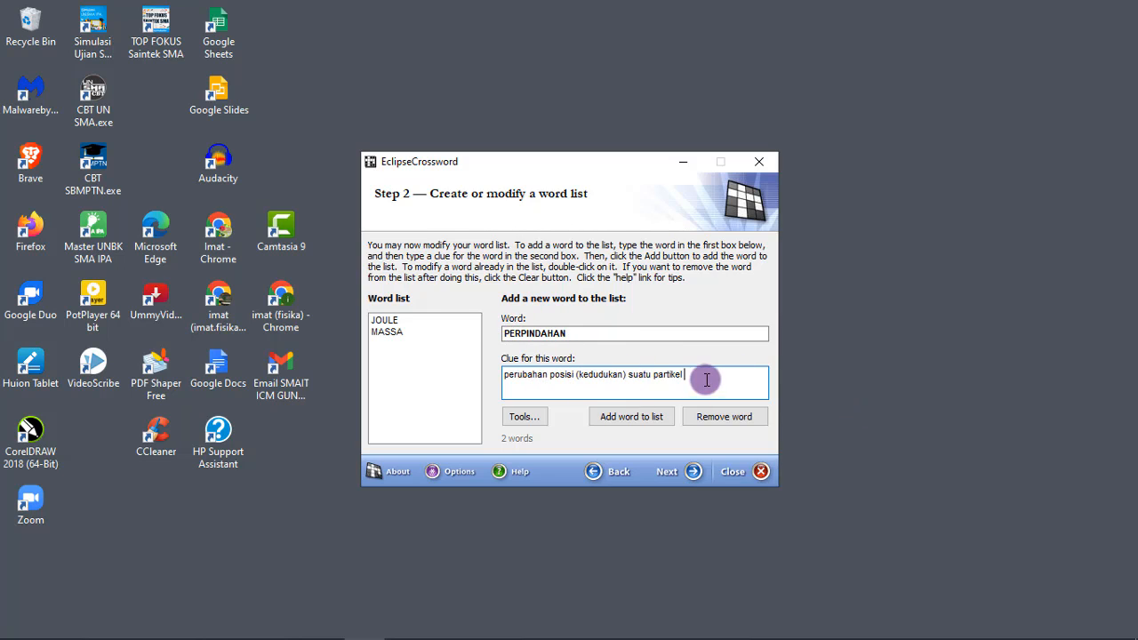
left_click(632, 421)
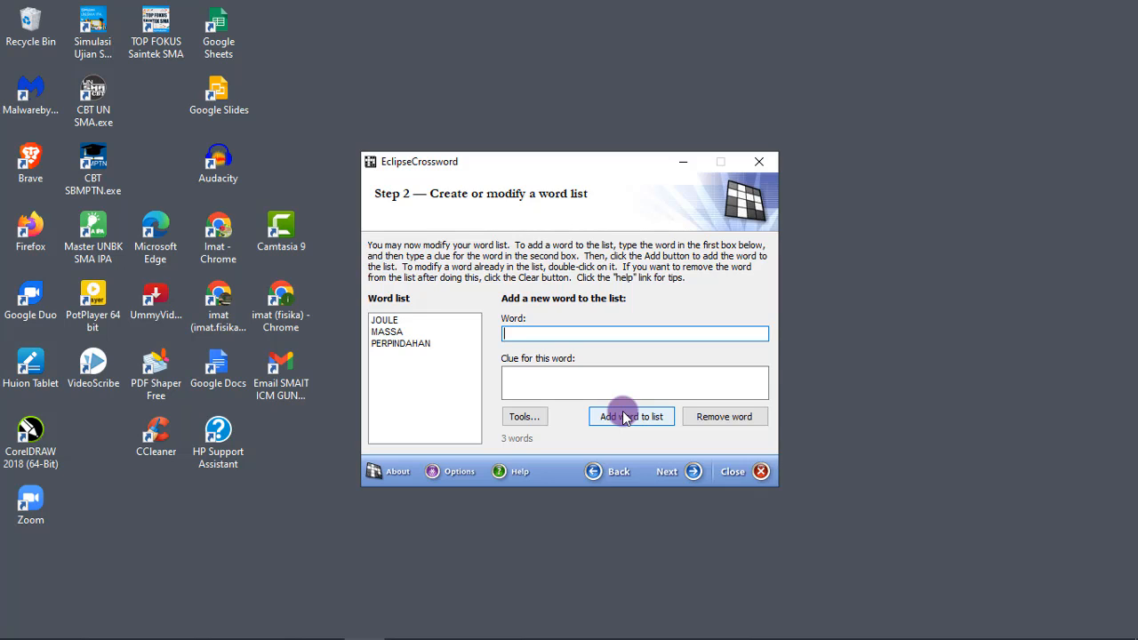
Add the word METER to the word list with the clue "satuan panjang"
type("meter")
left_click(569, 391)
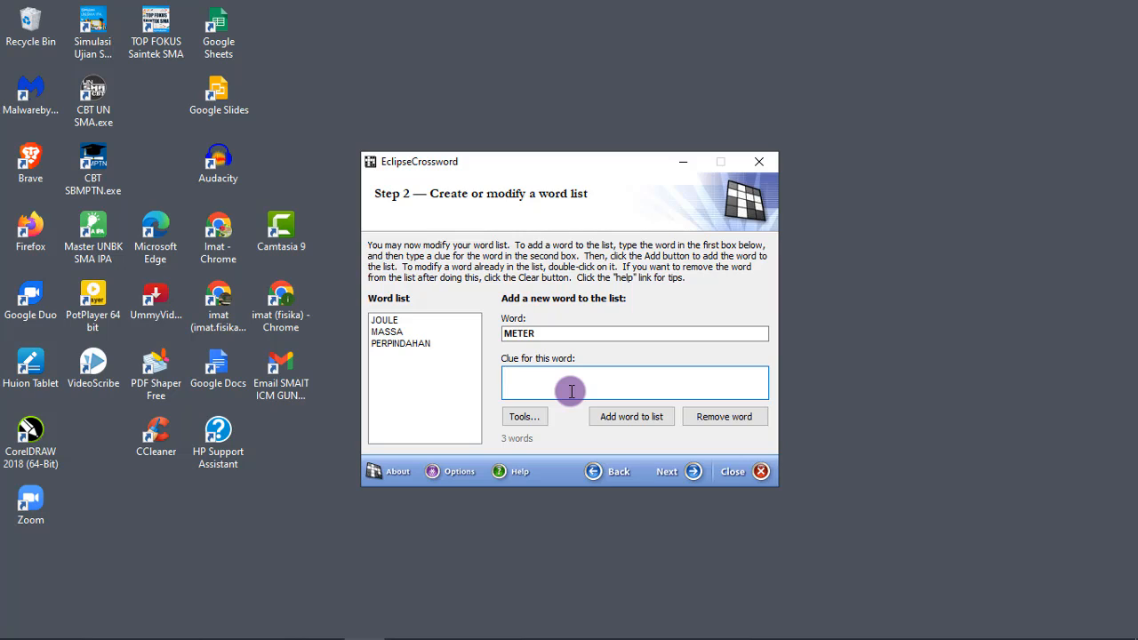
type("satuan panjang")
key("Return")
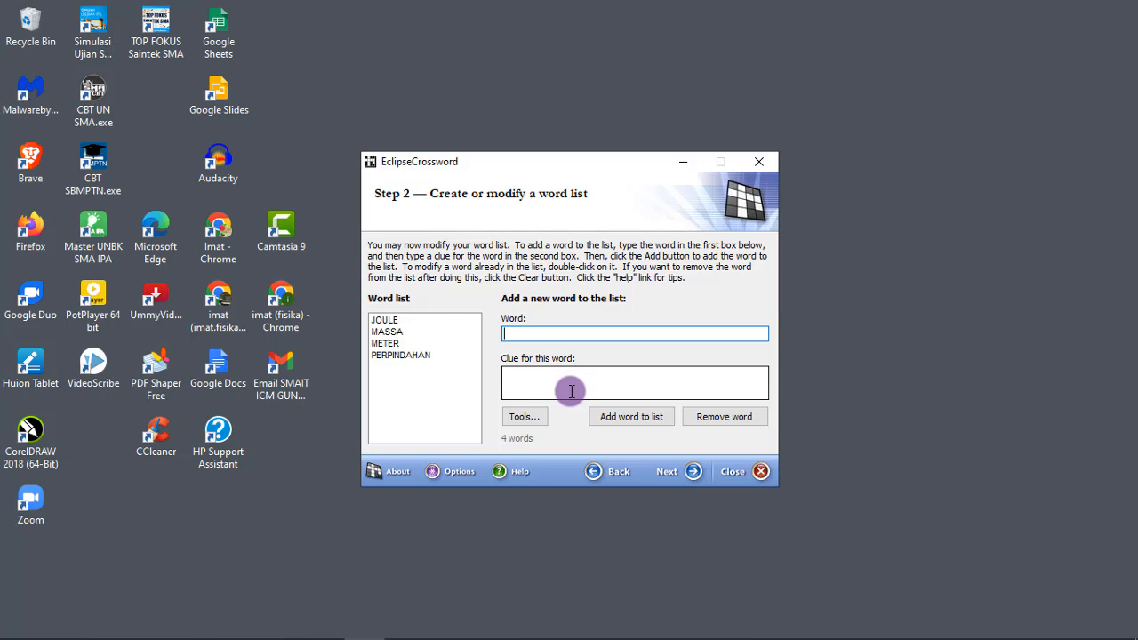
Add the word NEWTON to the word list with the clue "satuan dari gaya"
type("newton")
key("Tab")
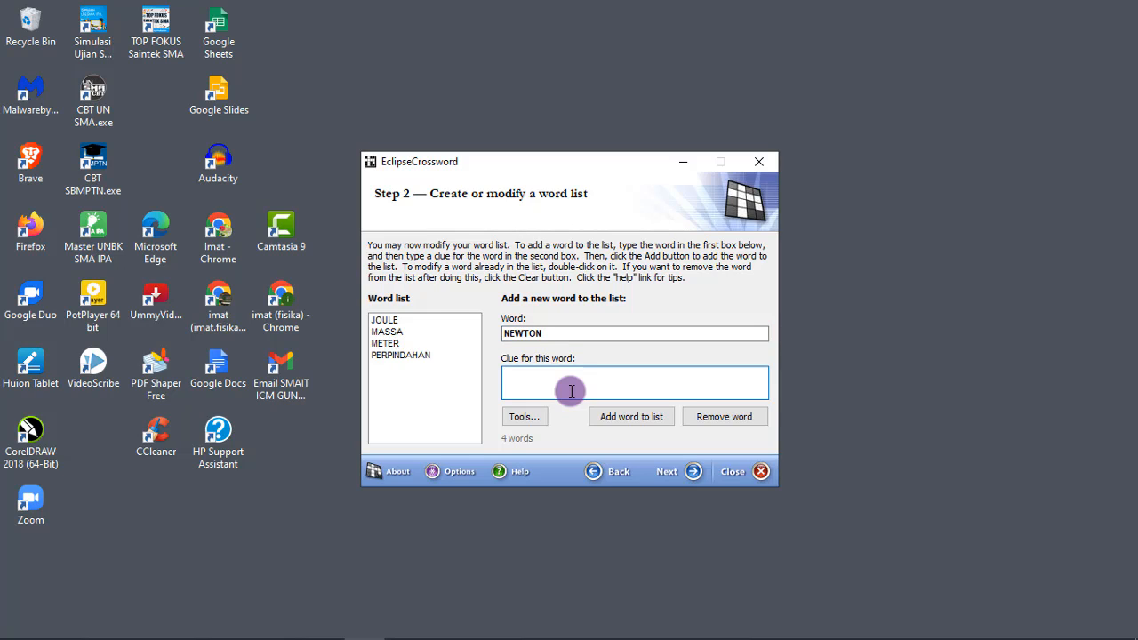
type("satuan dari gaya")
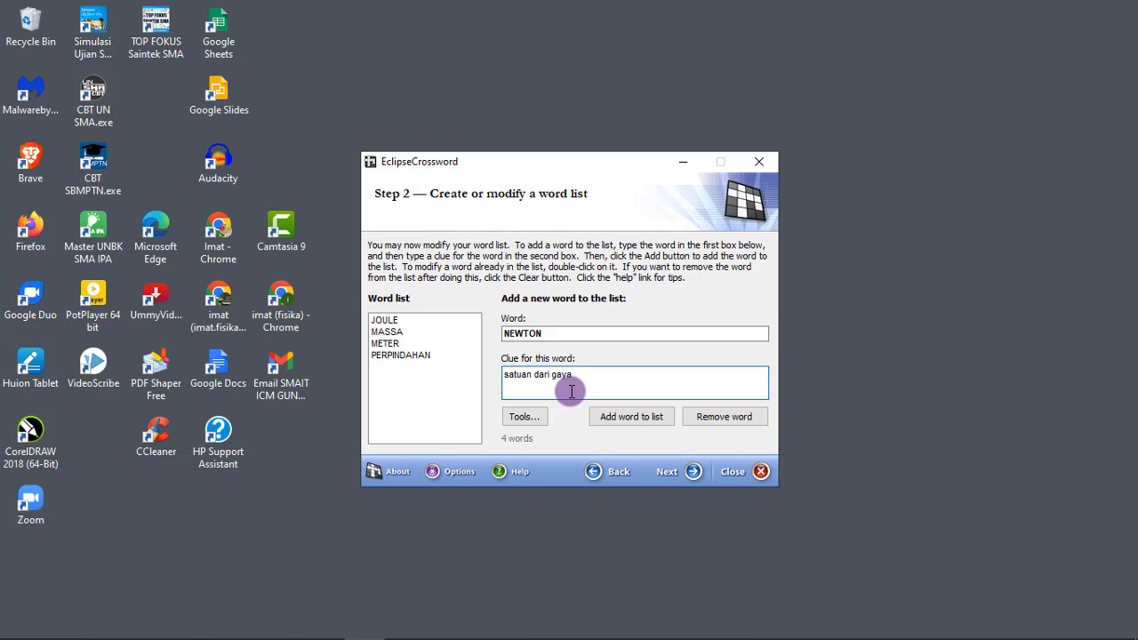
key("Return")
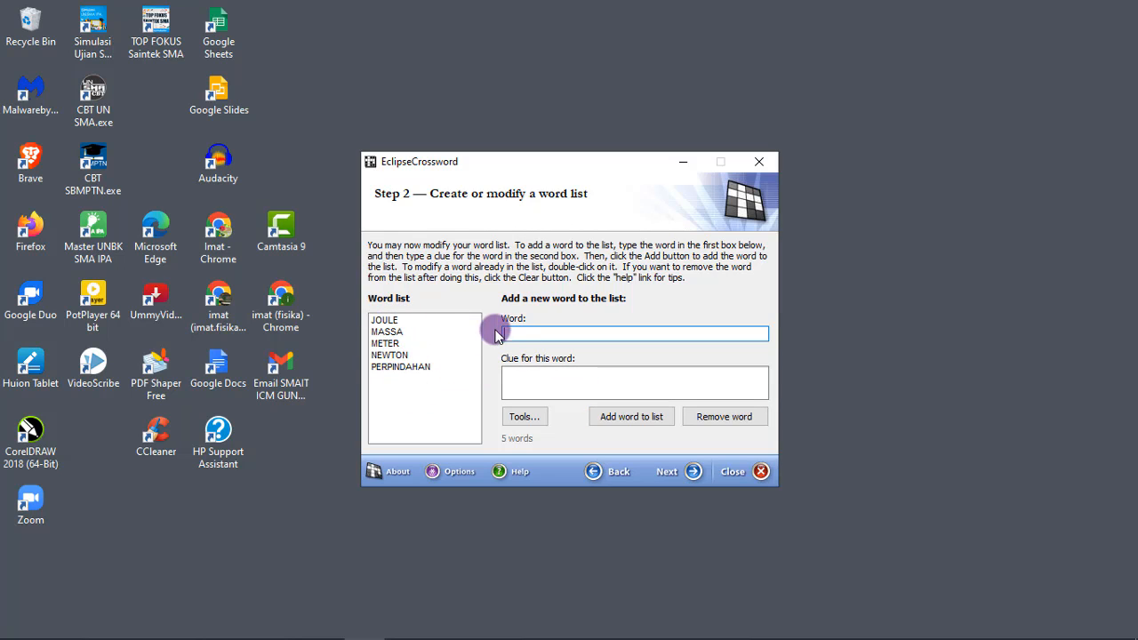
Add the word FREKUENSI to the word list with the clue "banyaknya putaran dalam satu sekon"
type("frekuensi")
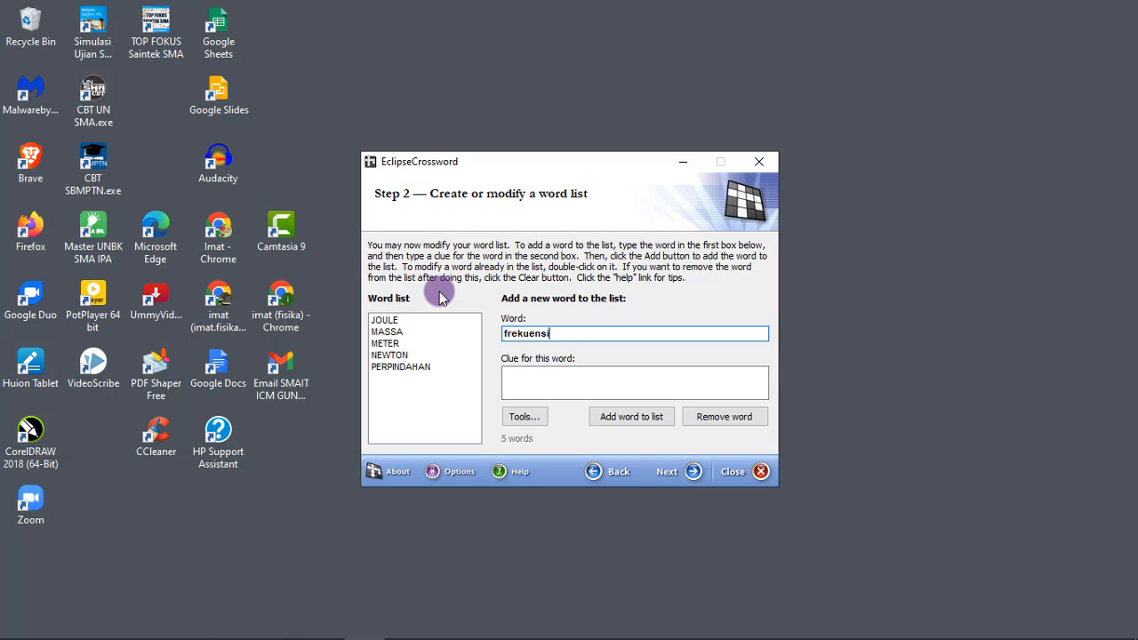
key("Tab")
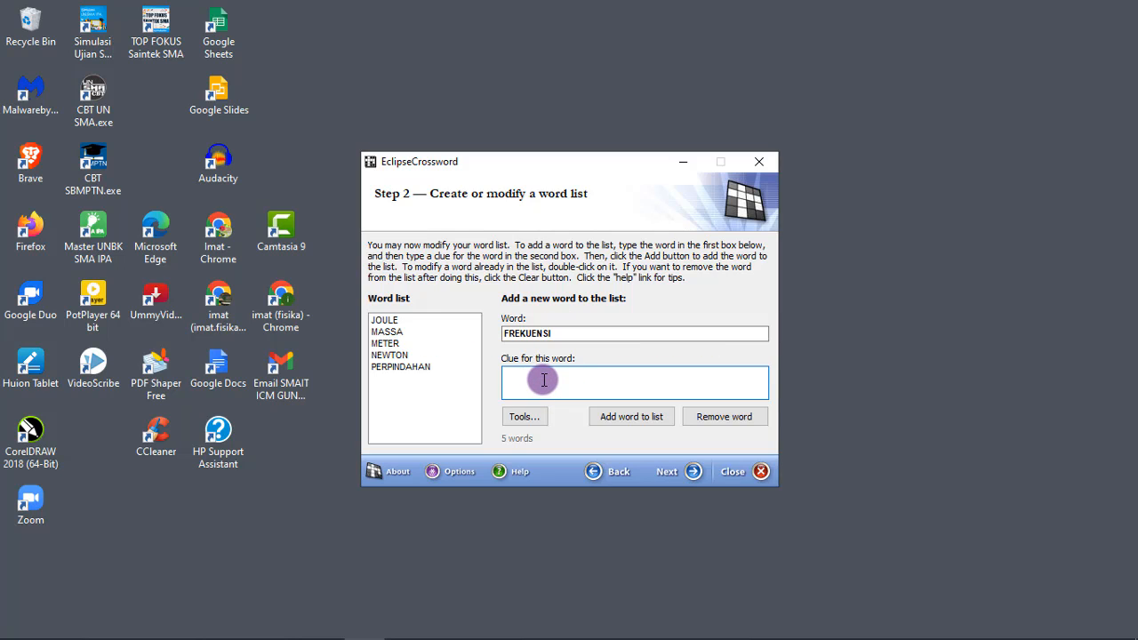
type("banyaknya putaran dalam sati")
key("BackSpace")
type("u")
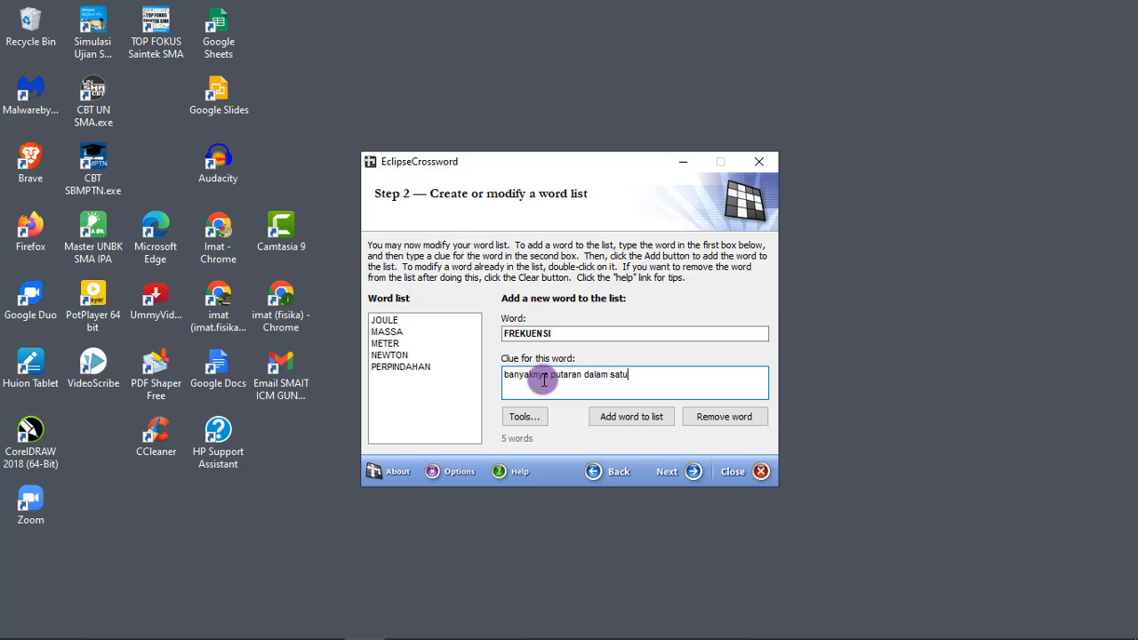
type(" sekon")
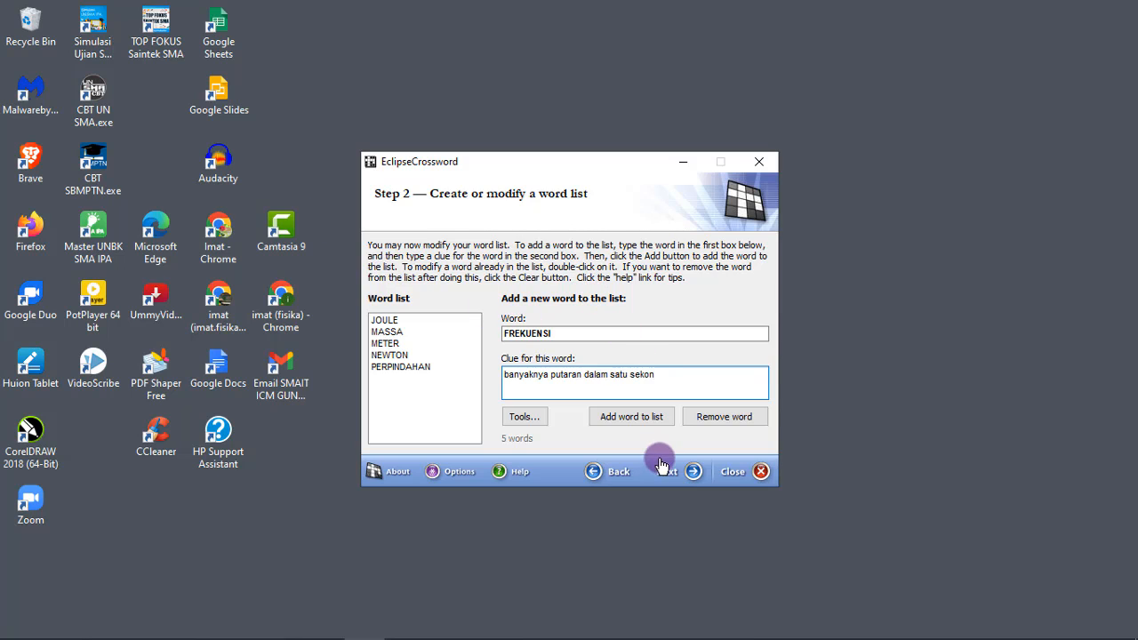
left_click(639, 418)
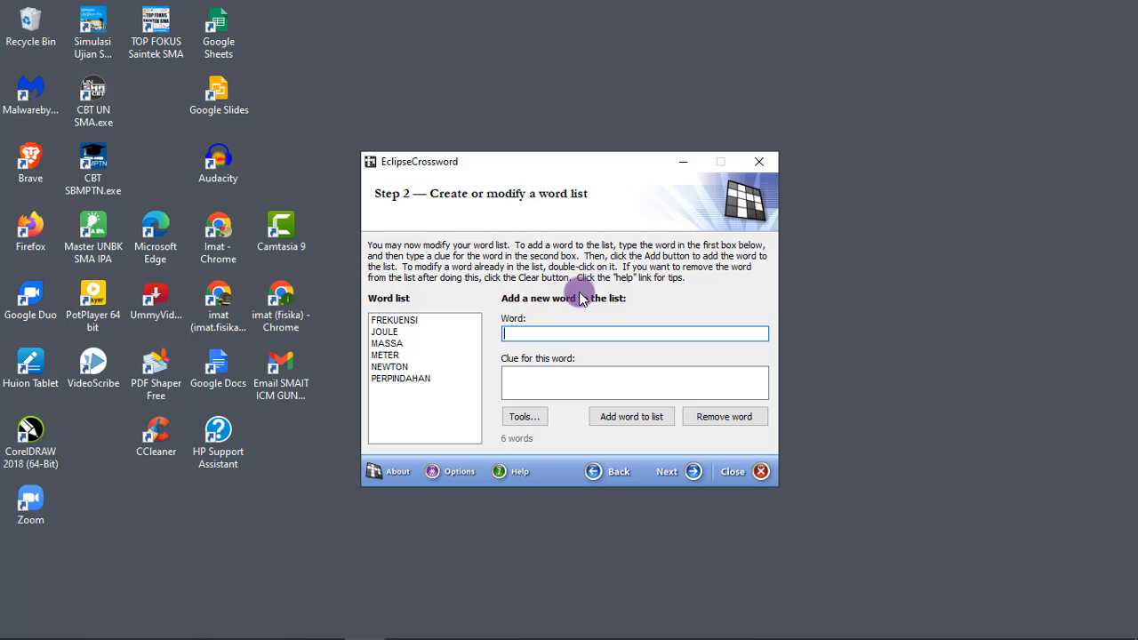
Add the word PERIODE to the word list with the clue "waktu yang diperlukan untuk menempuh satu putaran"
type("periode")
key("Tab")
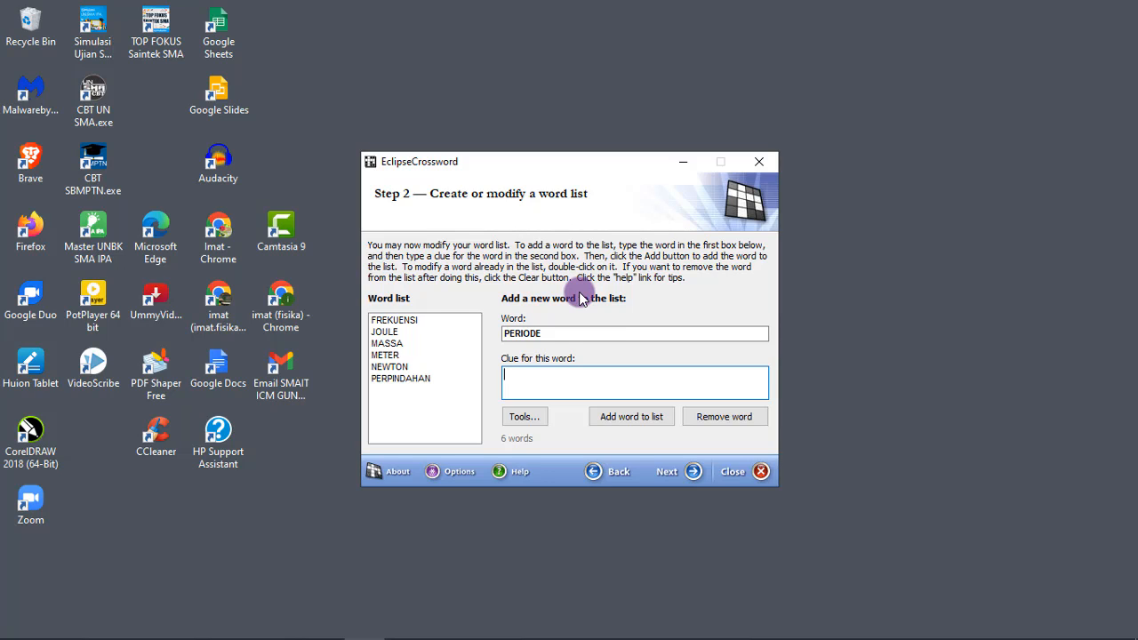
type("waktu yang diperlukan untuk men")
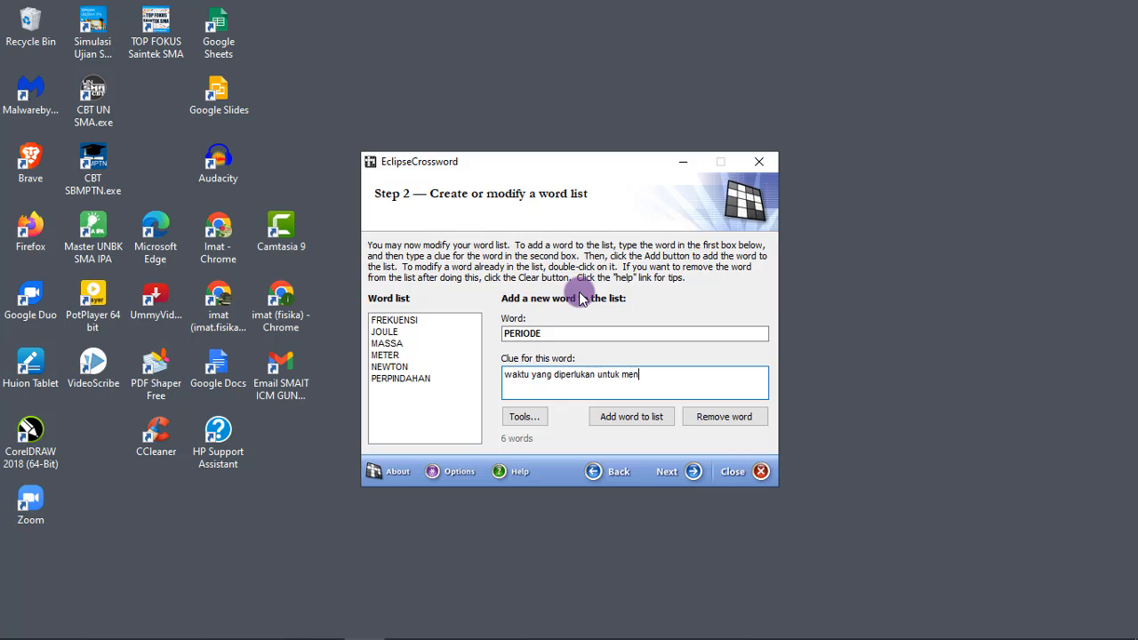
type("empuh satu putaran")
key("Return")
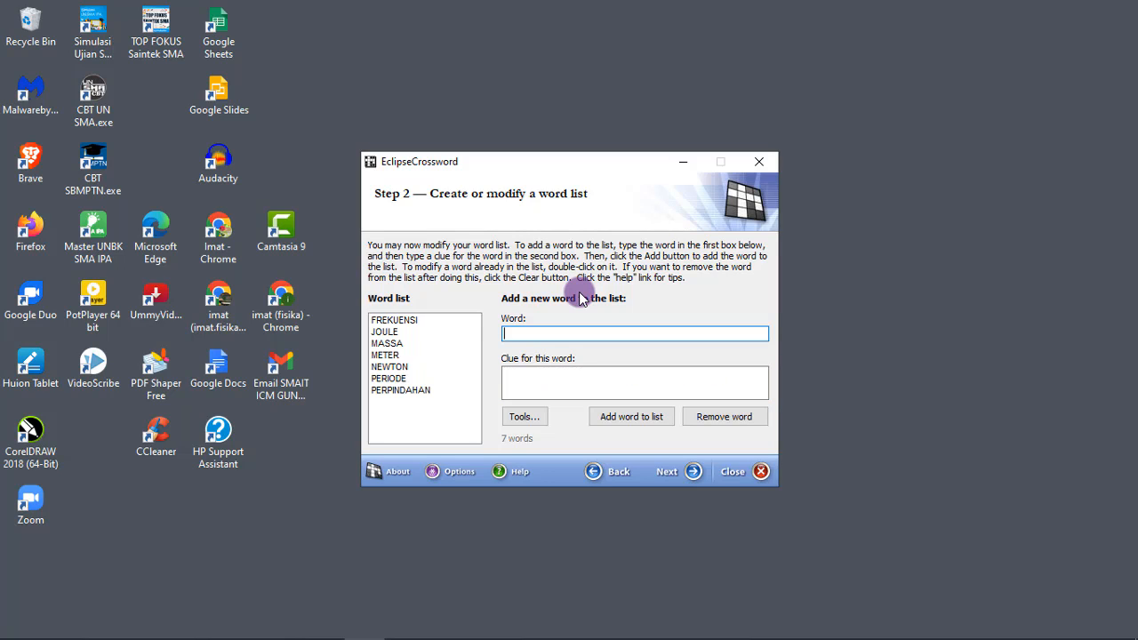
Add the word KELVIN to the word list with the clue "satuan suhu mutlak"
type("kelvin")
key("Tab")
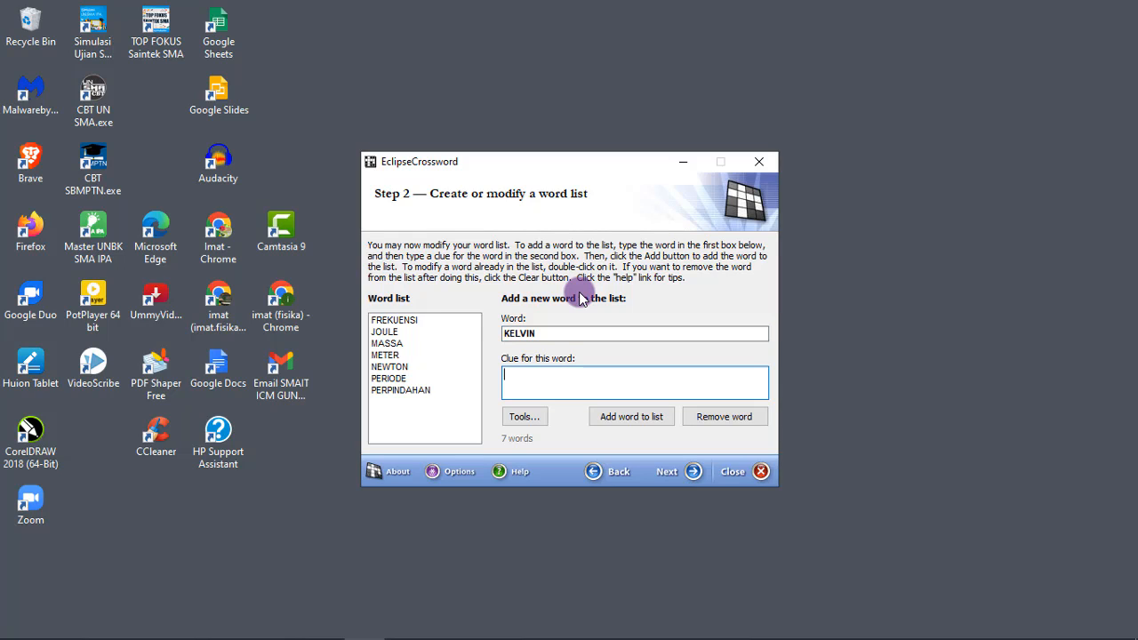
type("satuan suhu mutlak")
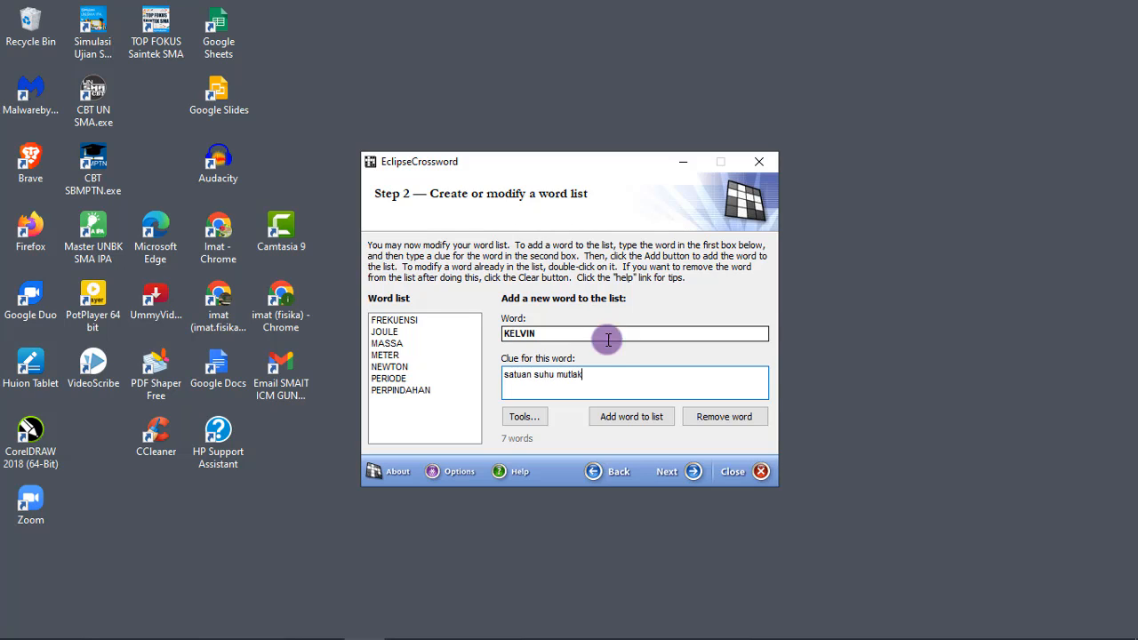
left_click(647, 424)
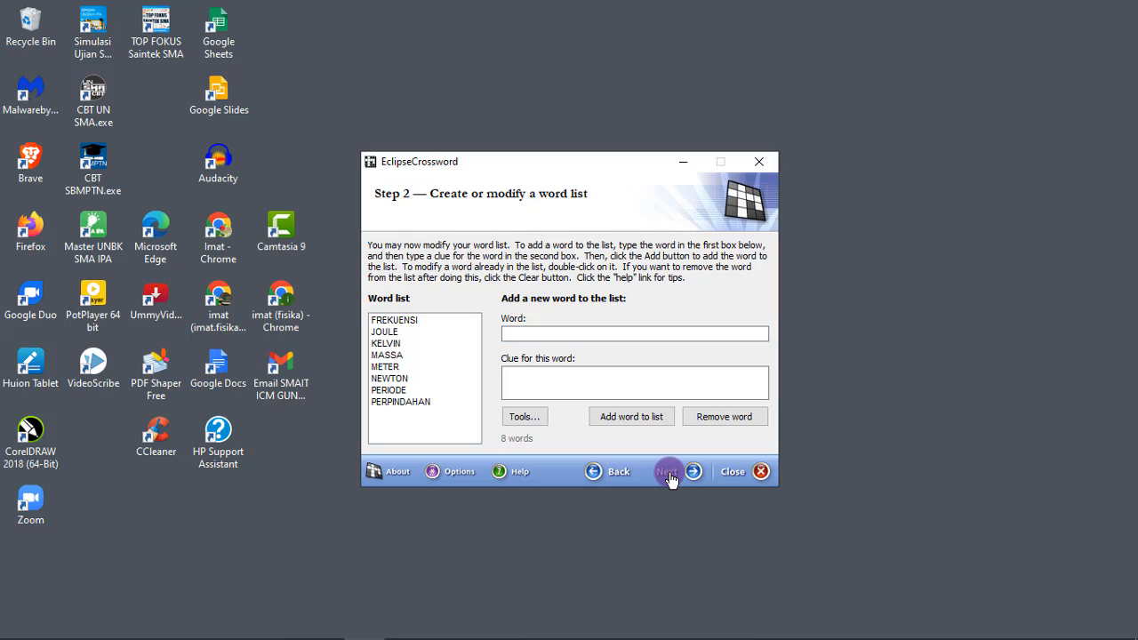
left_click(671, 478)
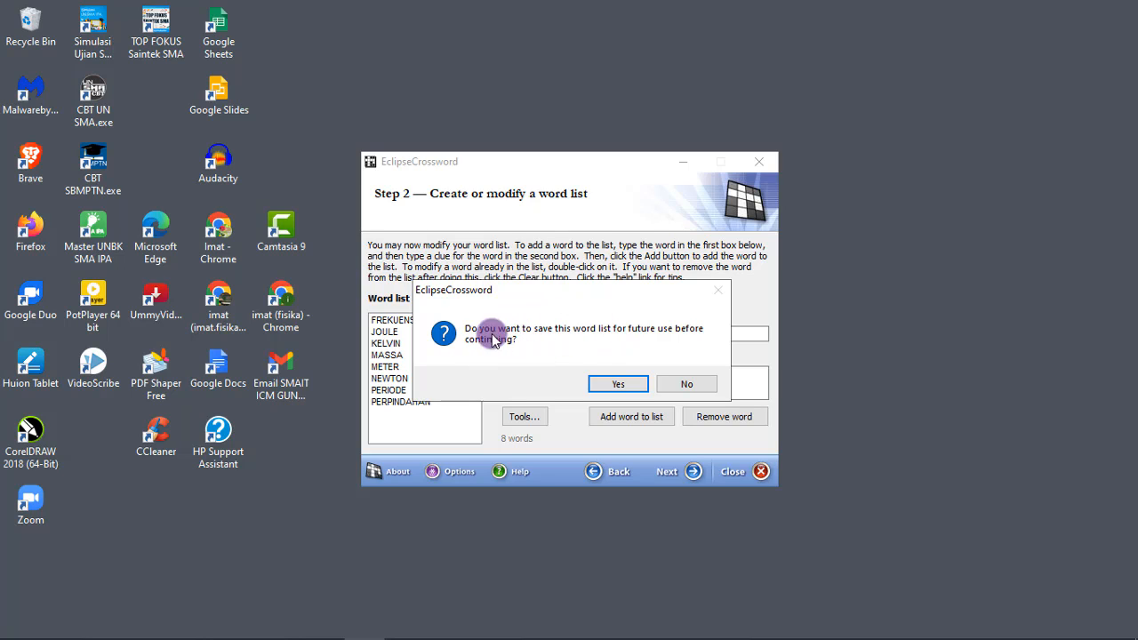
left_click(700, 389)
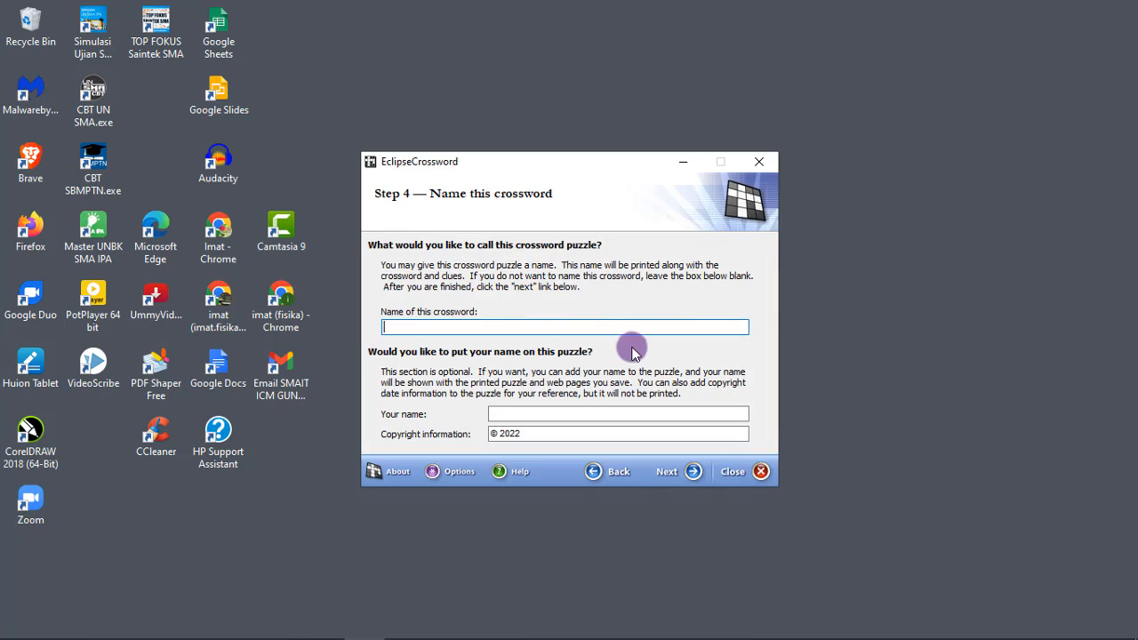
left_click(618, 479)
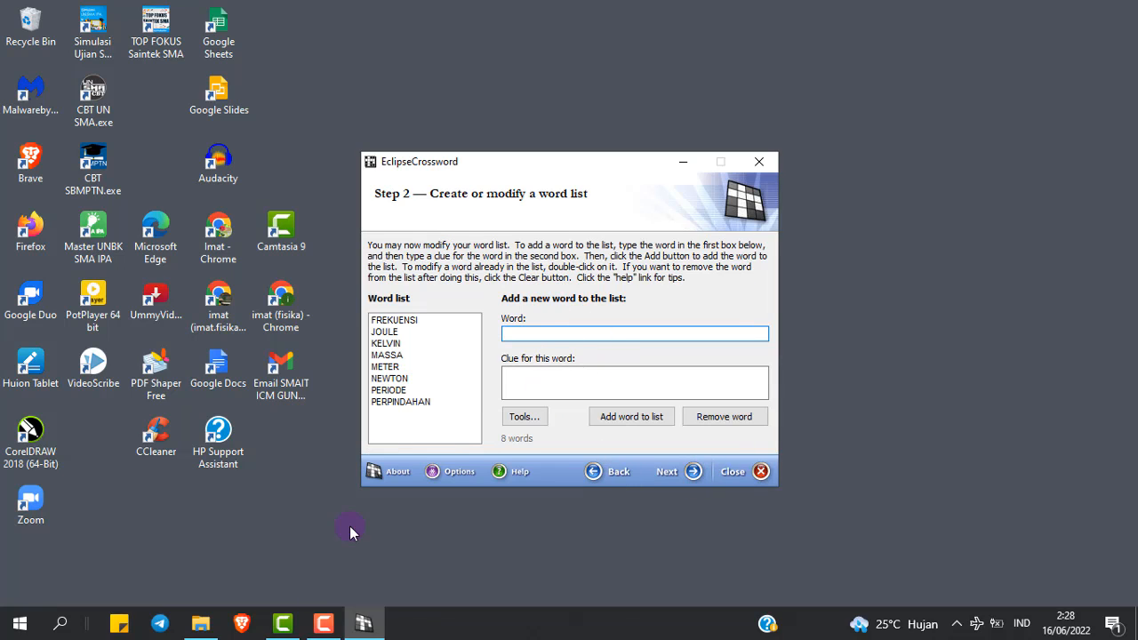
Switch to File Explorer and create a new folder named COBA TTS in Documents
left_click(205, 625)
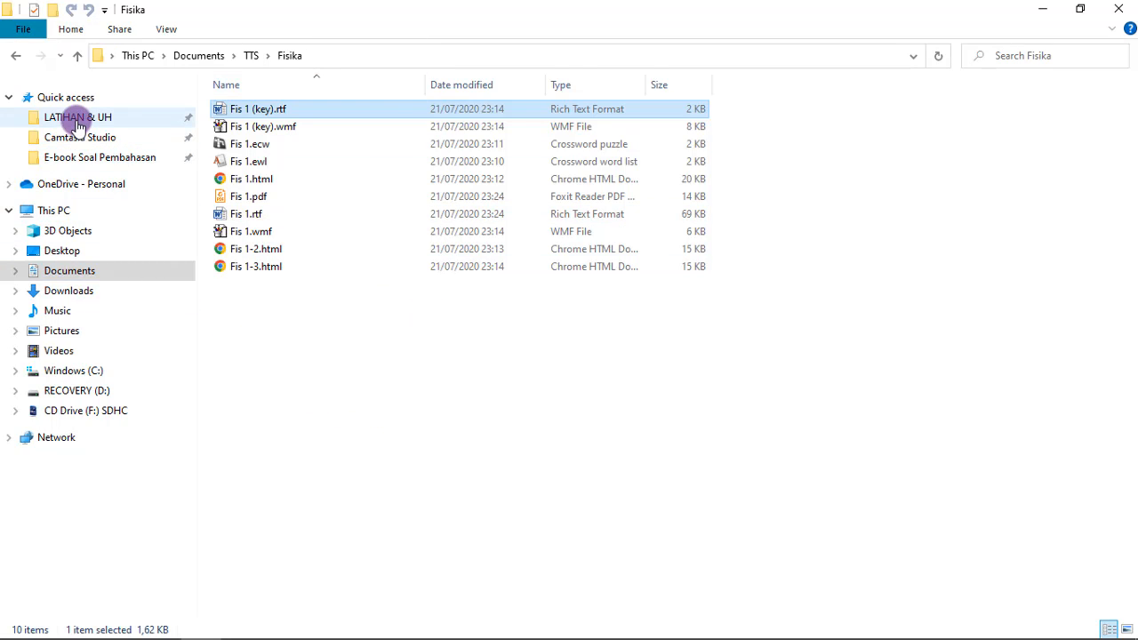
left_click(76, 270)
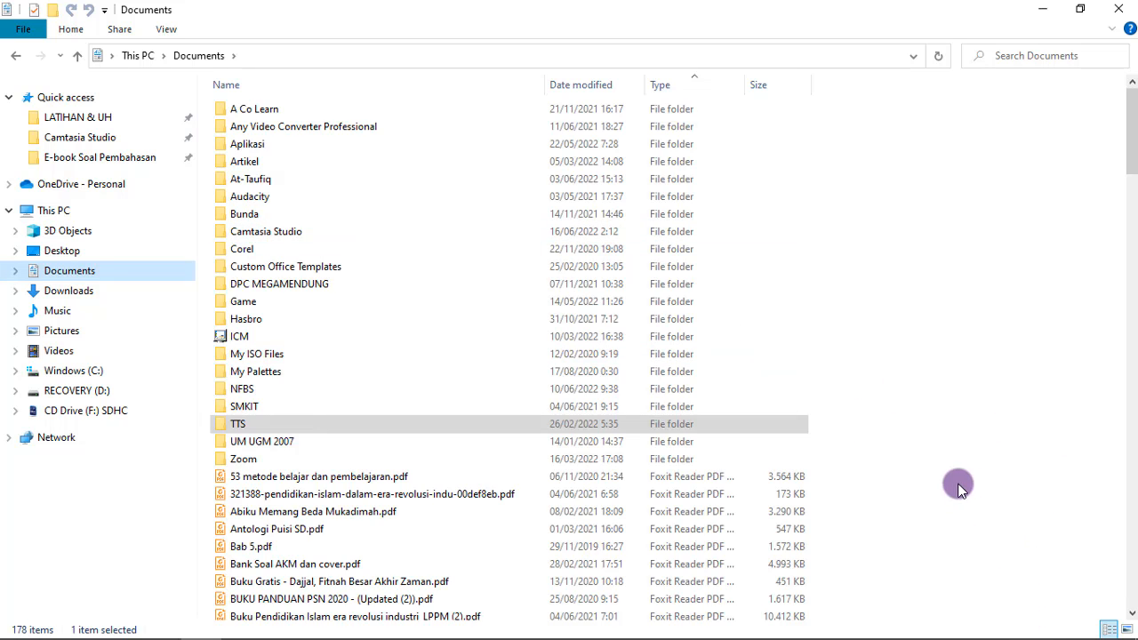
left_click(900, 495)
right_click(901, 495)
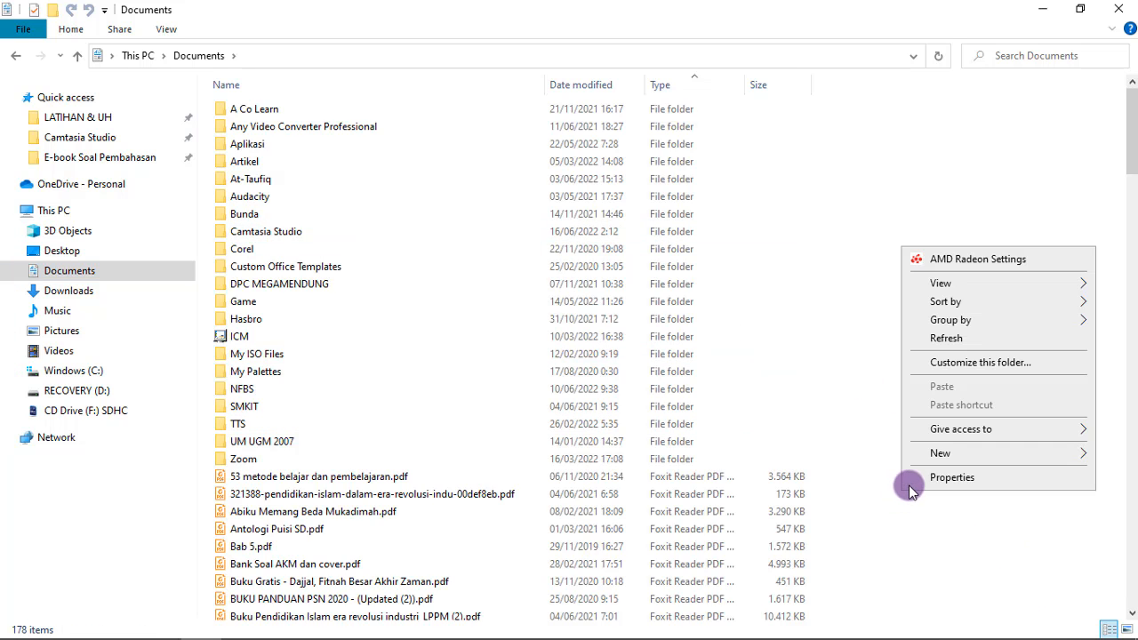
left_click(1082, 455)
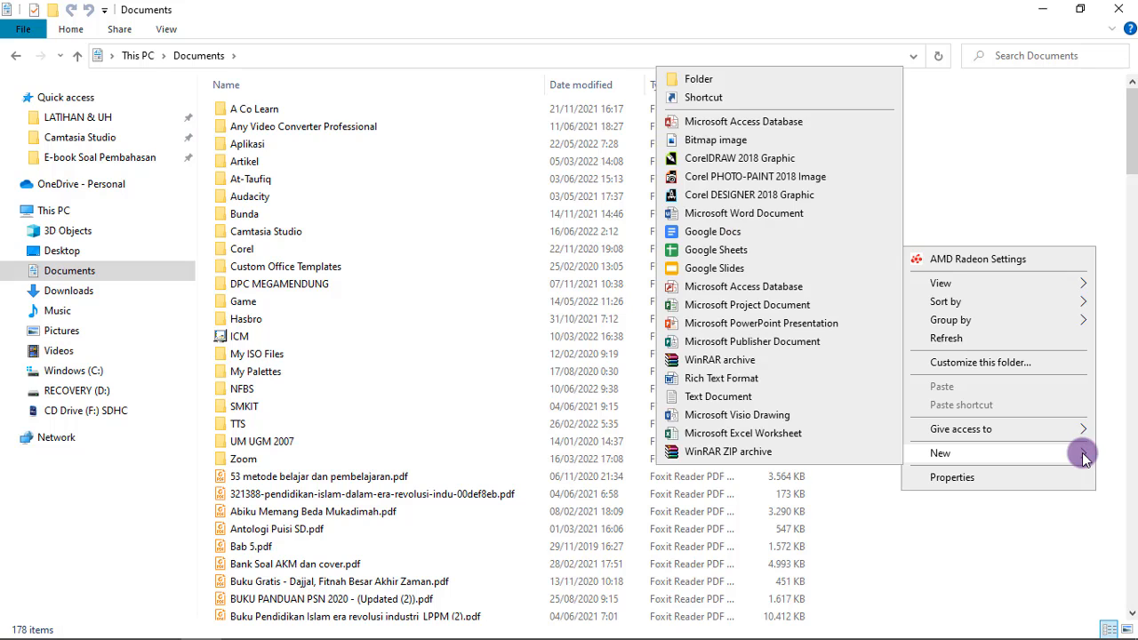
left_click(701, 82)
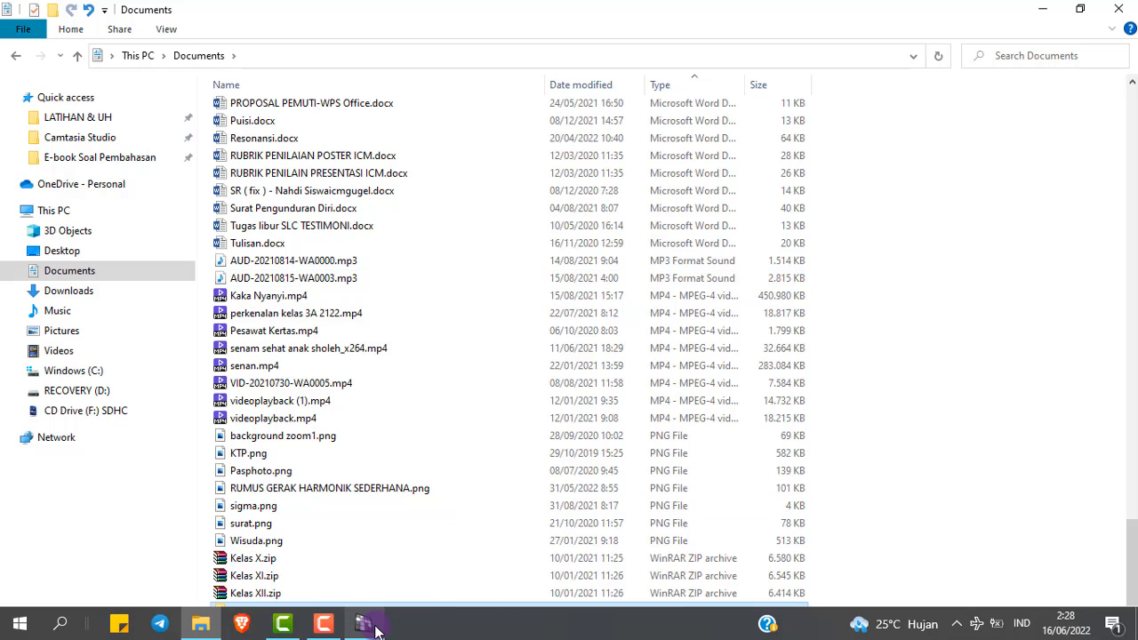
Return to EclipseCrossword, finish the word list and save it as TTS 1 in the COBA TTS folder
left_click(367, 625)
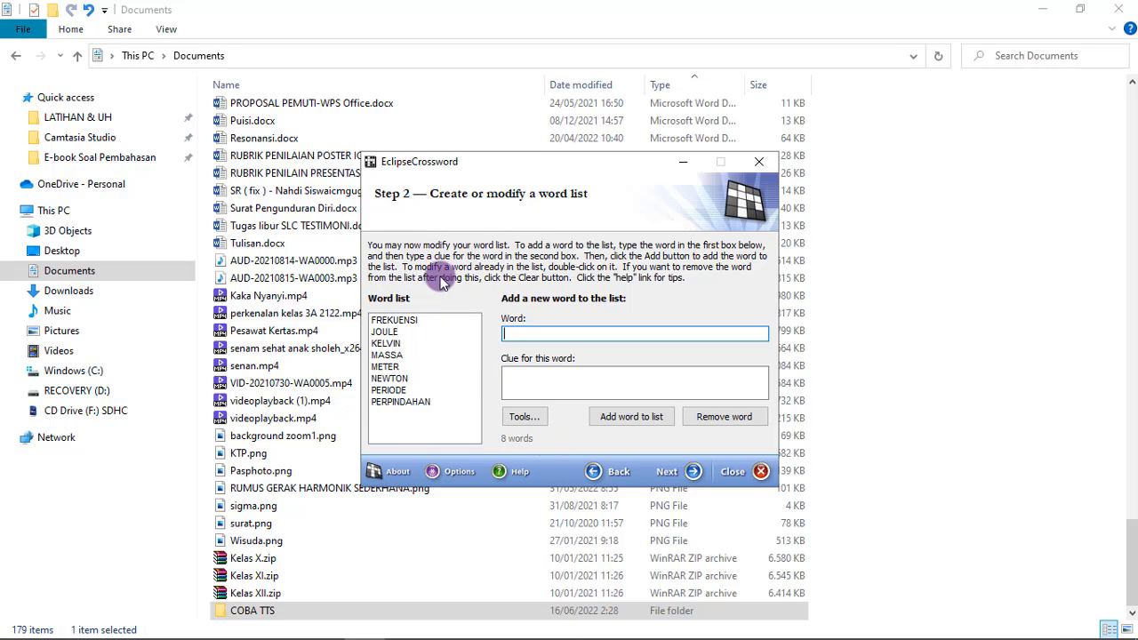
left_click(671, 478)
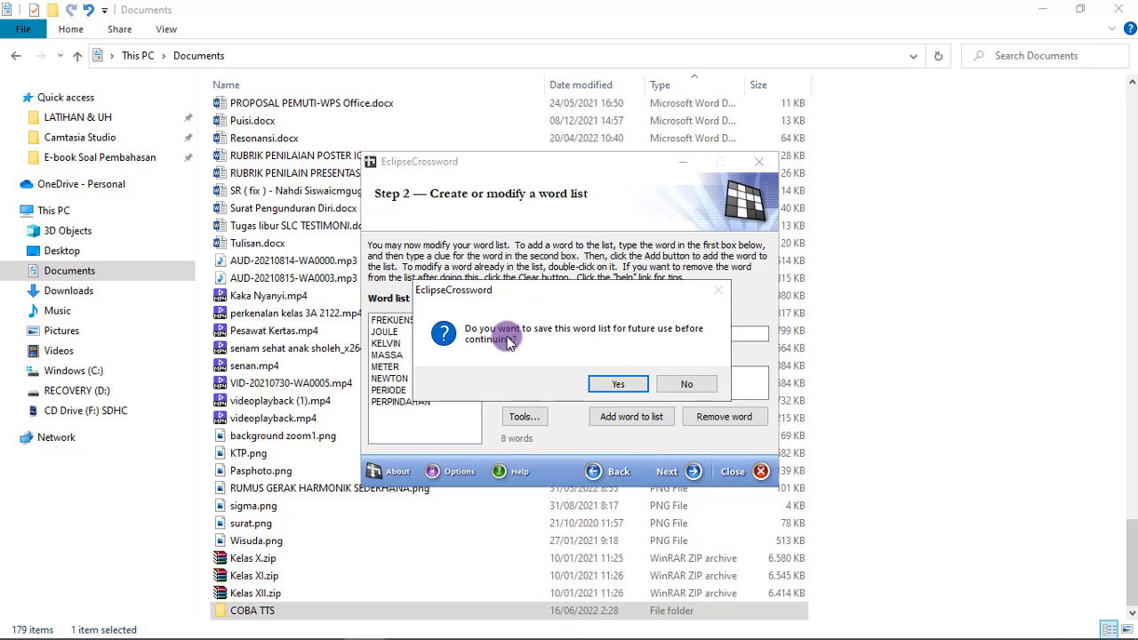
left_click(620, 388)
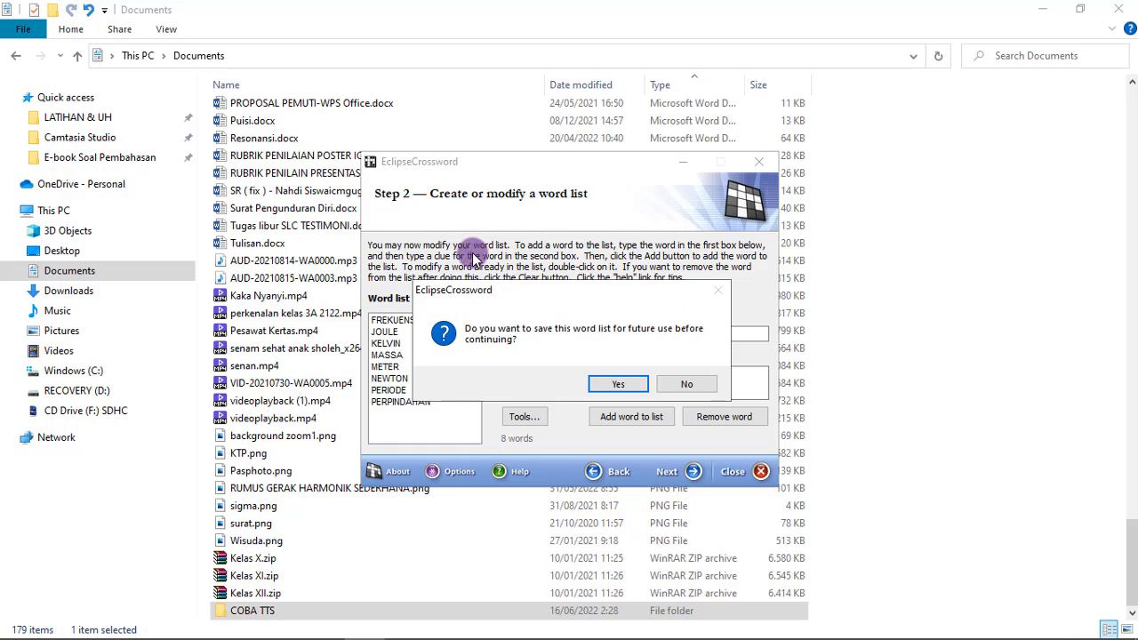
left_click(620, 385)
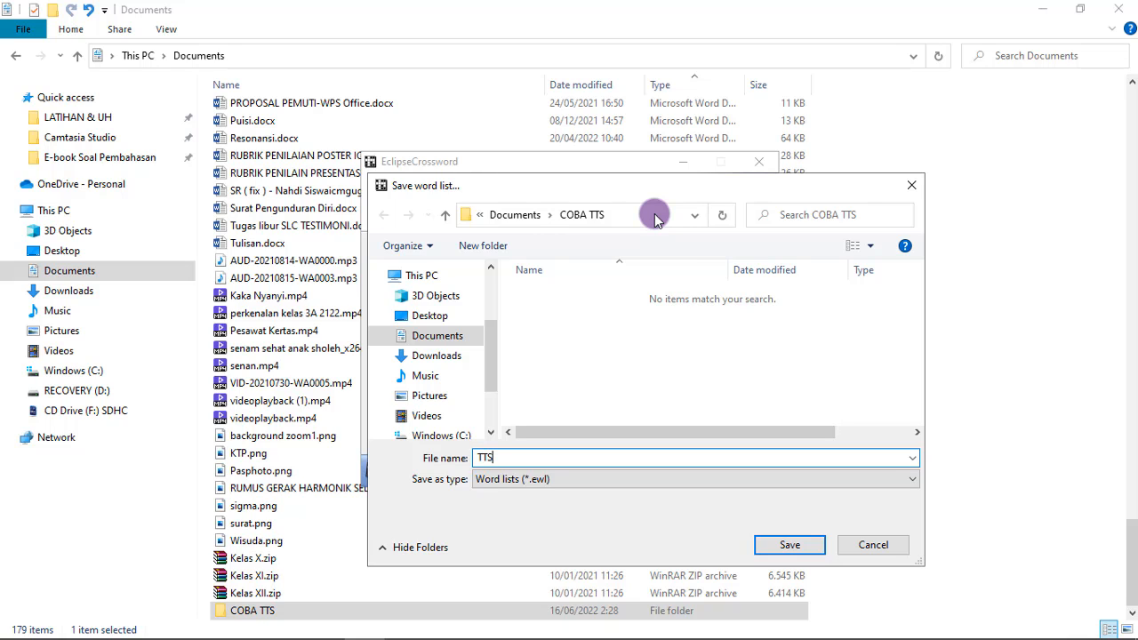
left_click(818, 550)
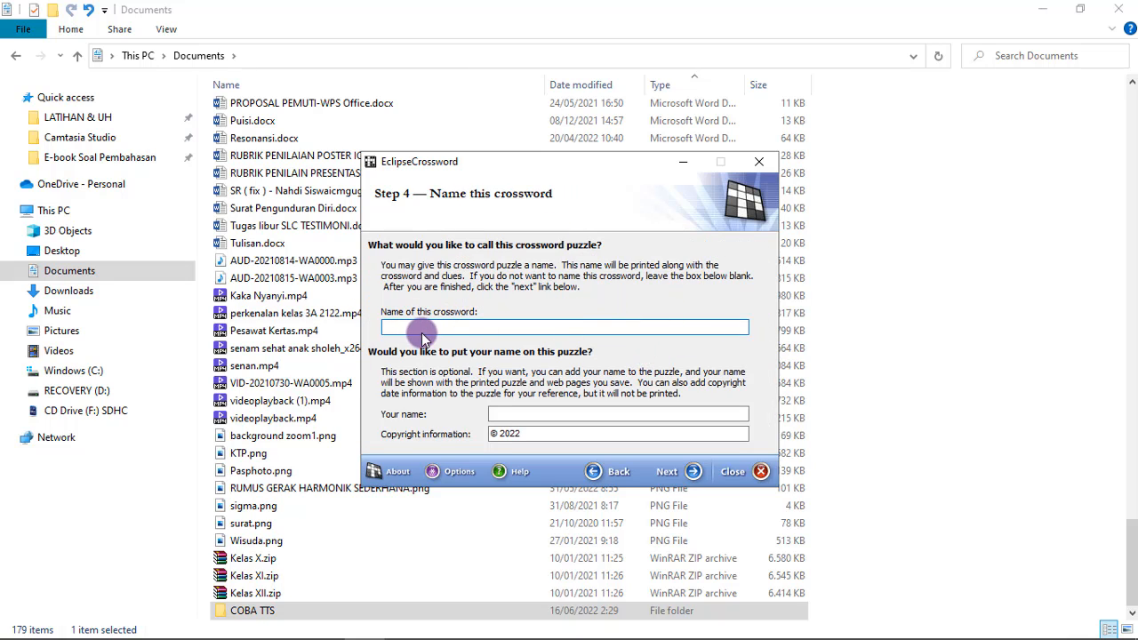
Leave the crossword unnamed, keep the maximum size at 15 by 15 letters and generate the puzzle
left_click(690, 472)
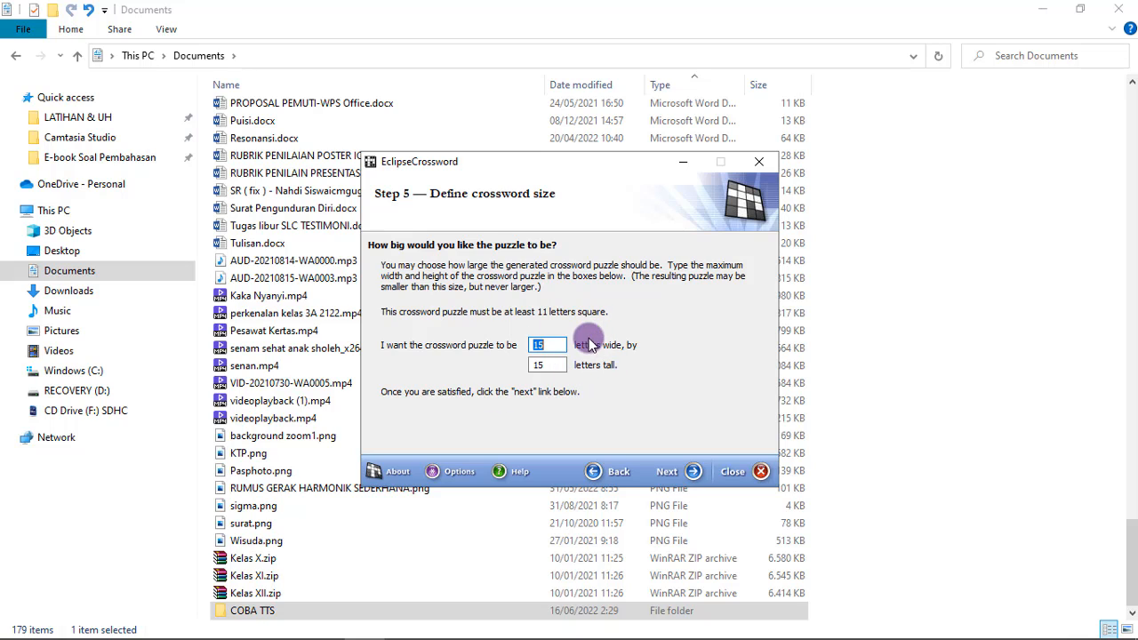
left_click(671, 475)
left_click(541, 277)
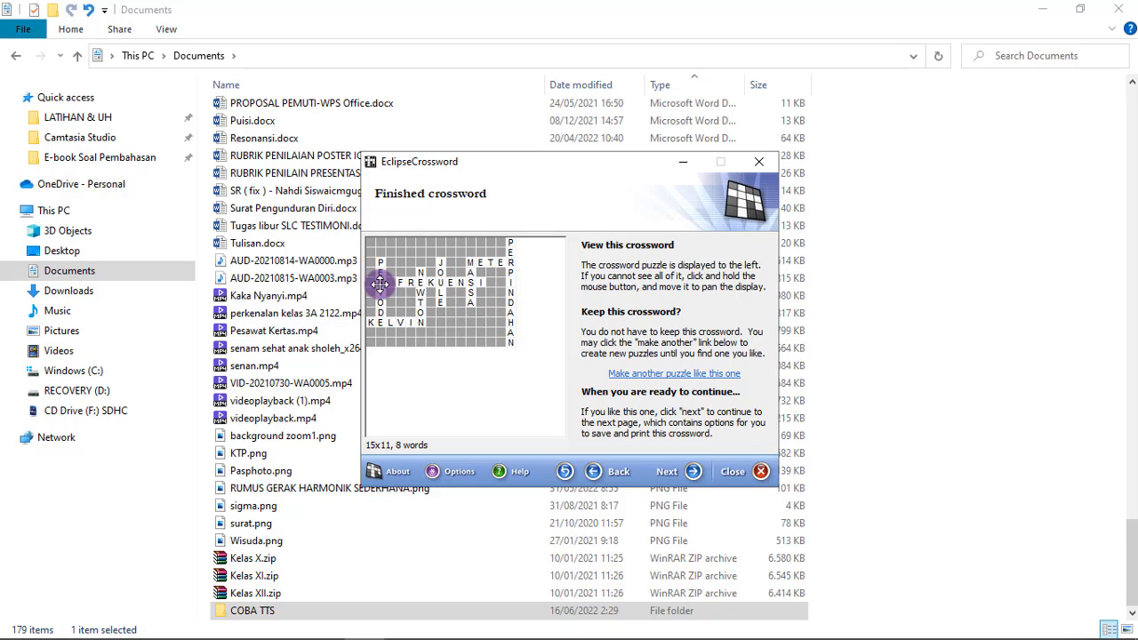
Generate several alternative layouts of the puzzle, keep the last one and continue to the save and print options
left_click(686, 373)
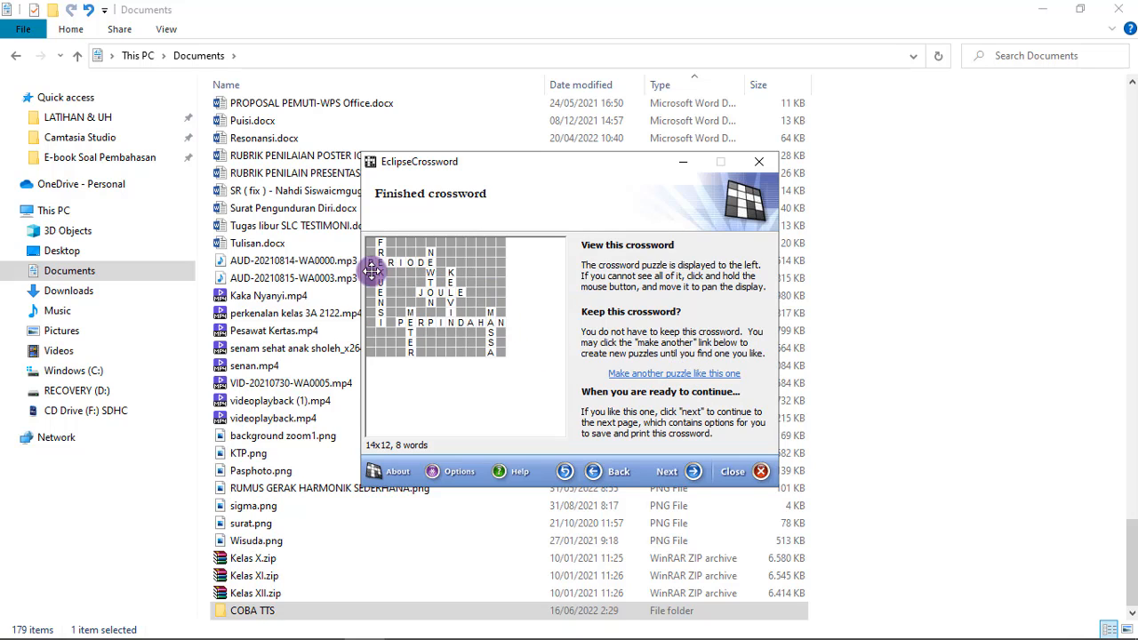
left_click(680, 373)
left_click(680, 373)
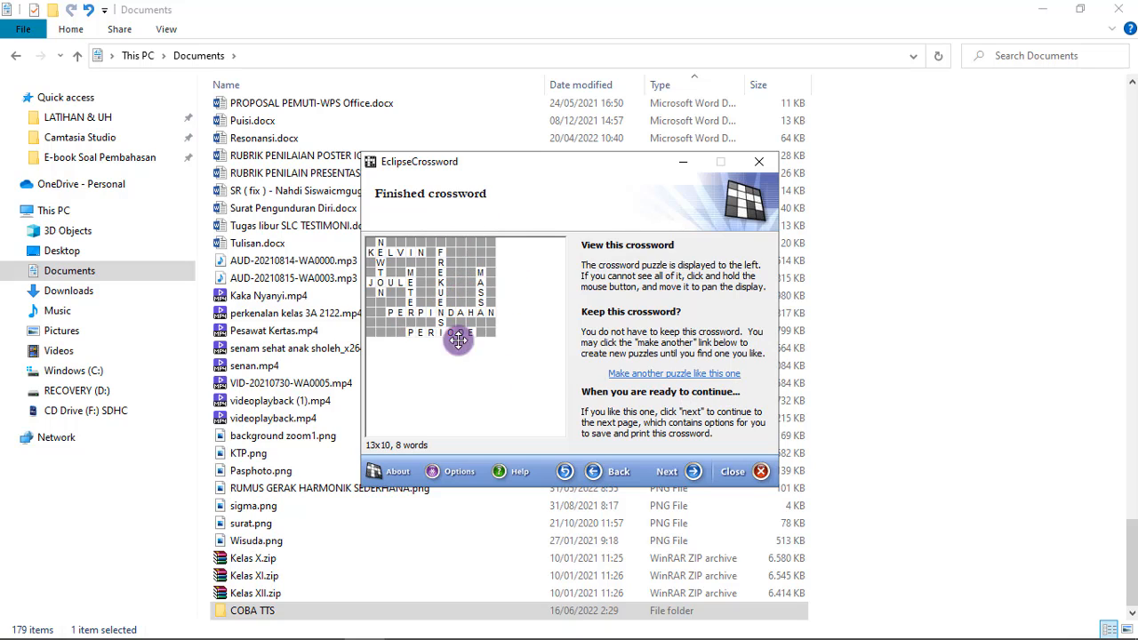
left_click(676, 379)
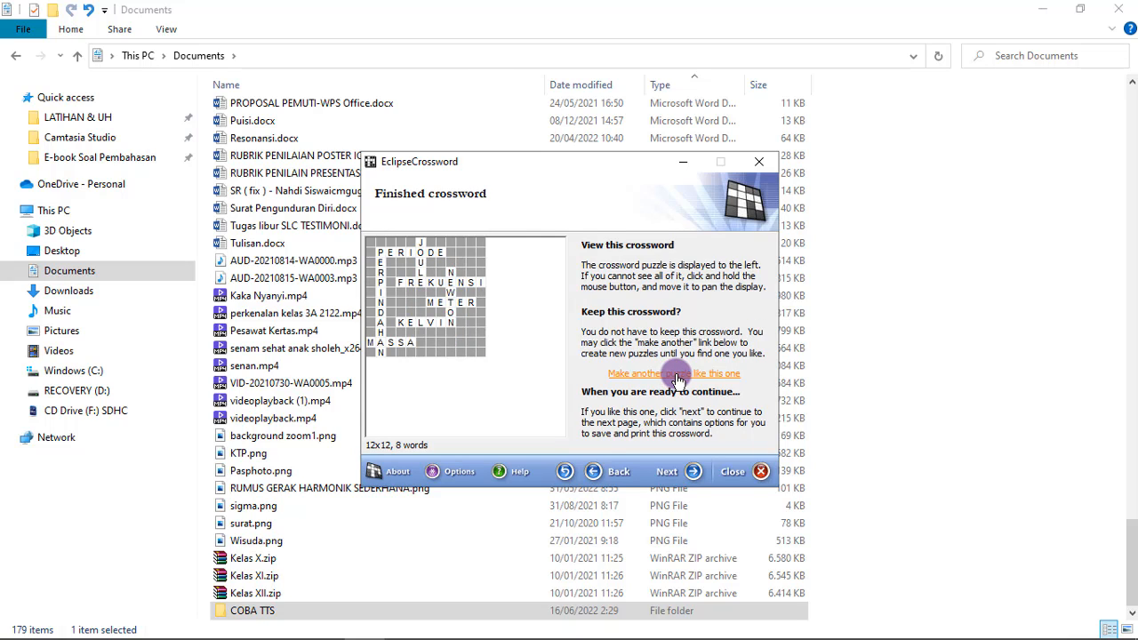
left_click(672, 478)
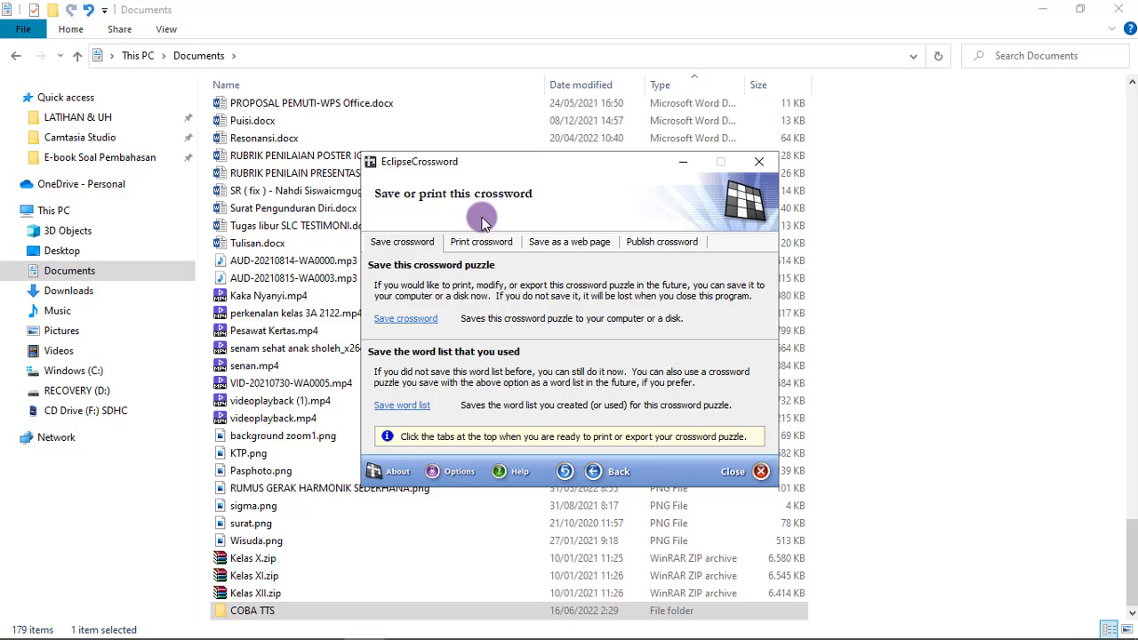
Go back through the finished crossword, size and name pages to the word list
left_click(621, 461)
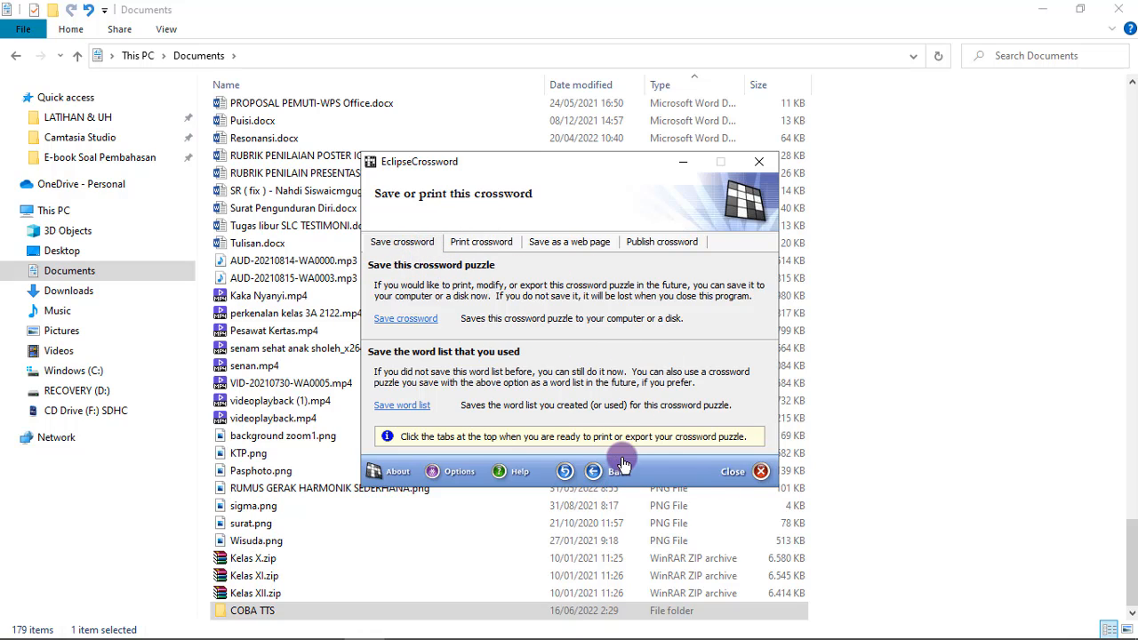
left_click(618, 474)
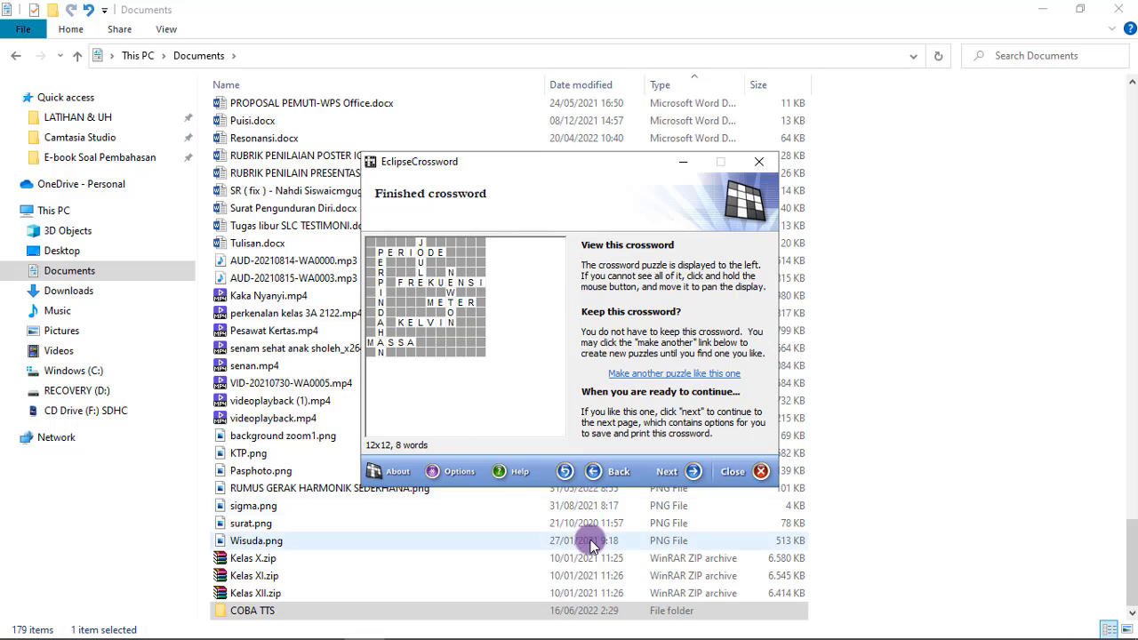
left_click(615, 474)
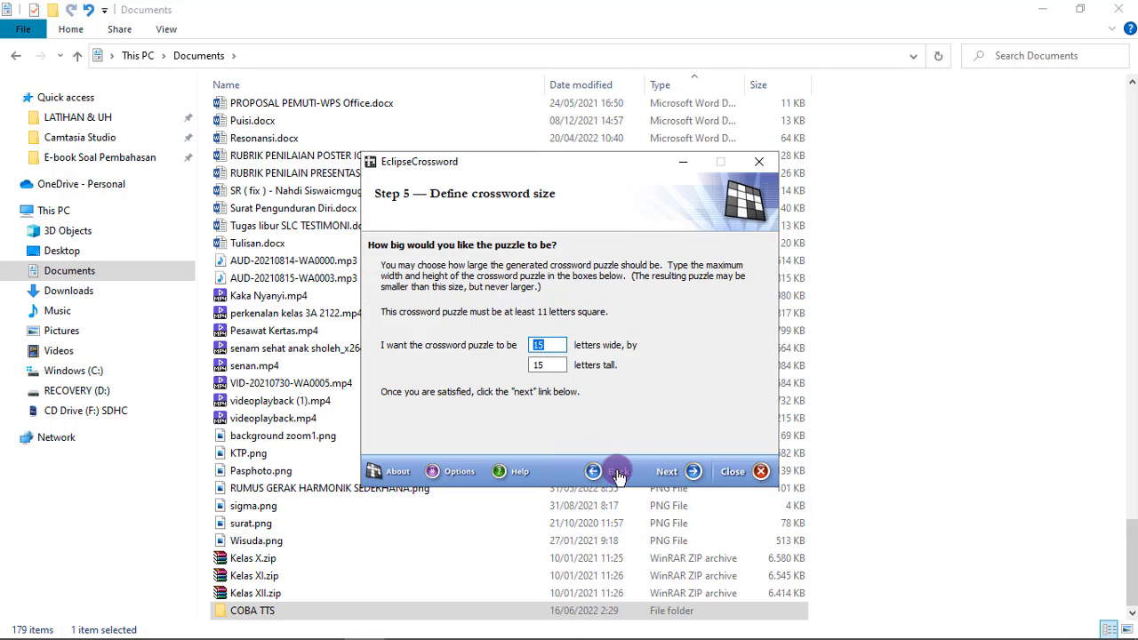
left_click(613, 473)
left_click(618, 472)
left_click(619, 472)
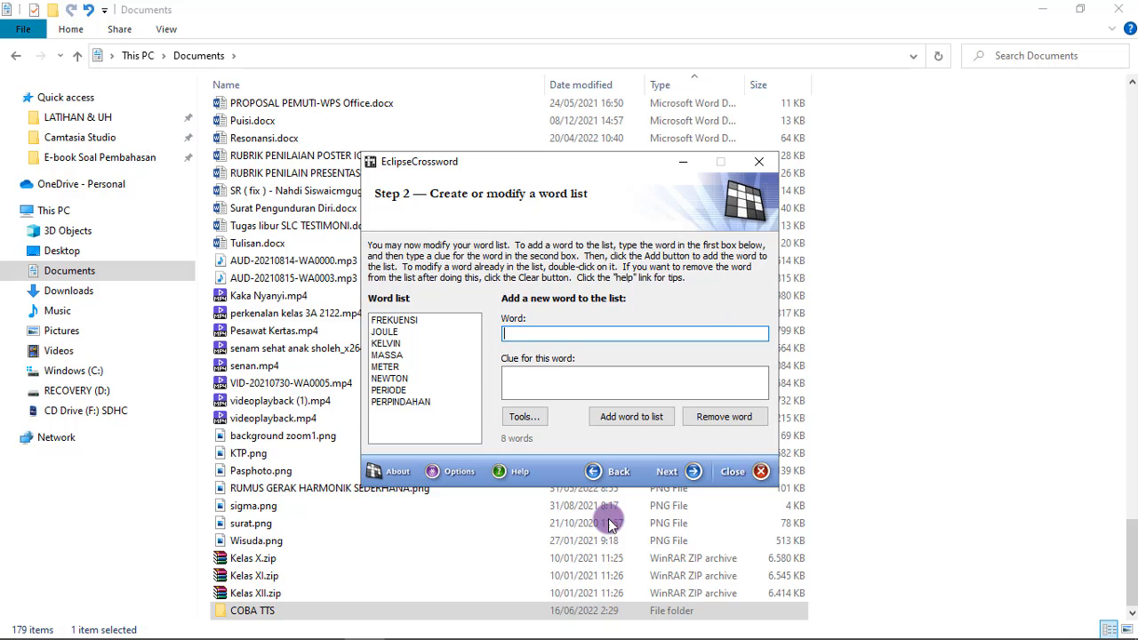
Switch to File Explorer and open the COBA TTS folder in Documents to check the saved word list file
left_click(872, 504)
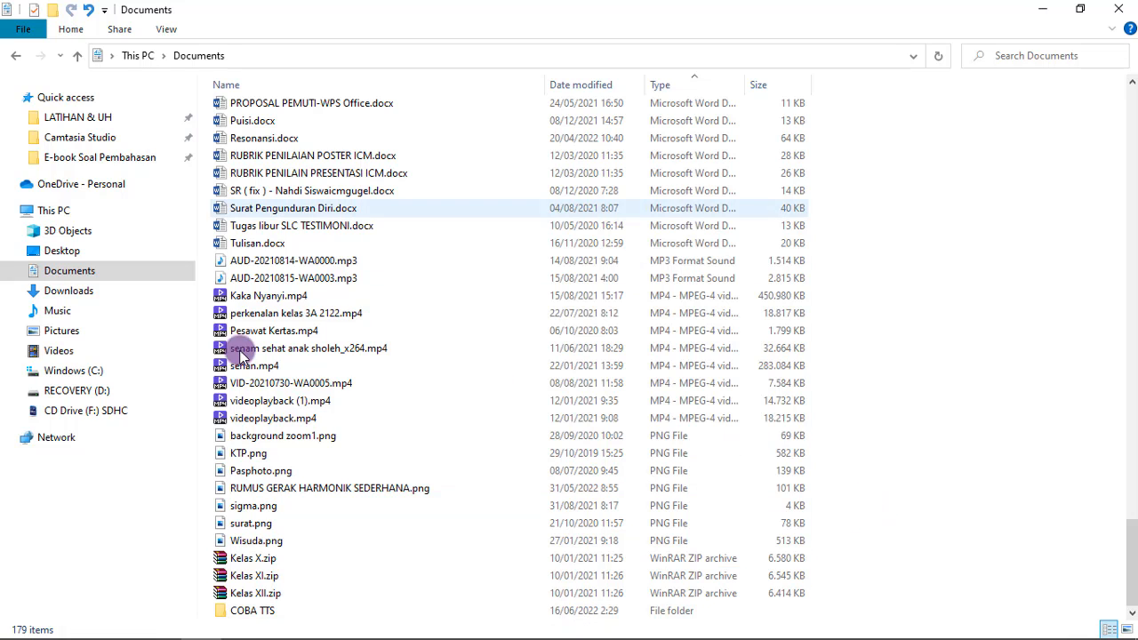
left_click(78, 270)
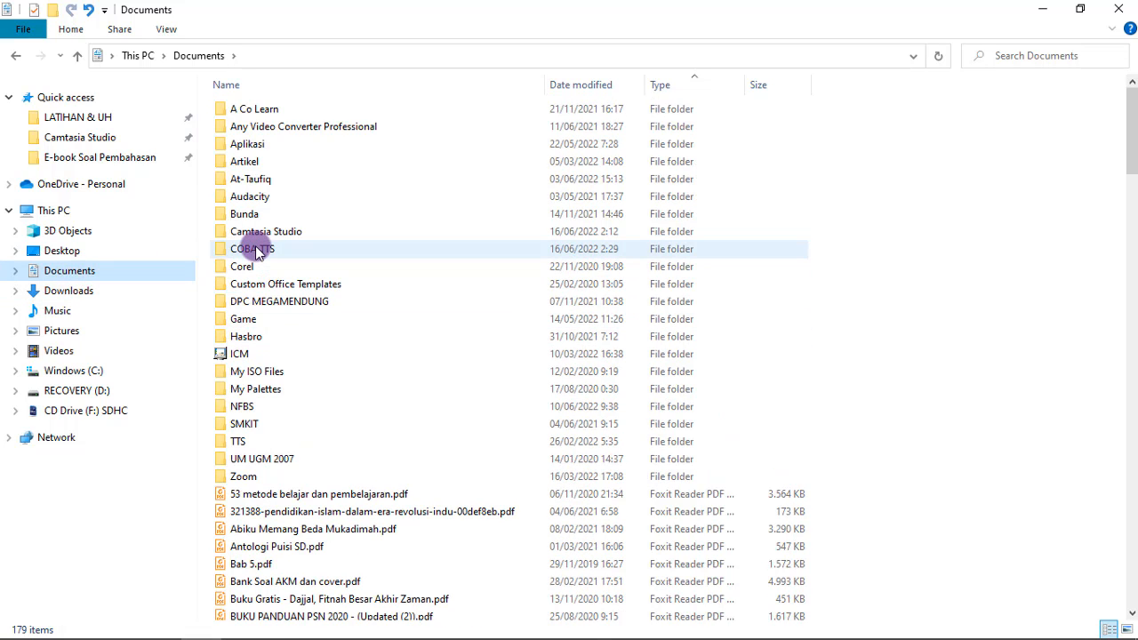
double_click(254, 249)
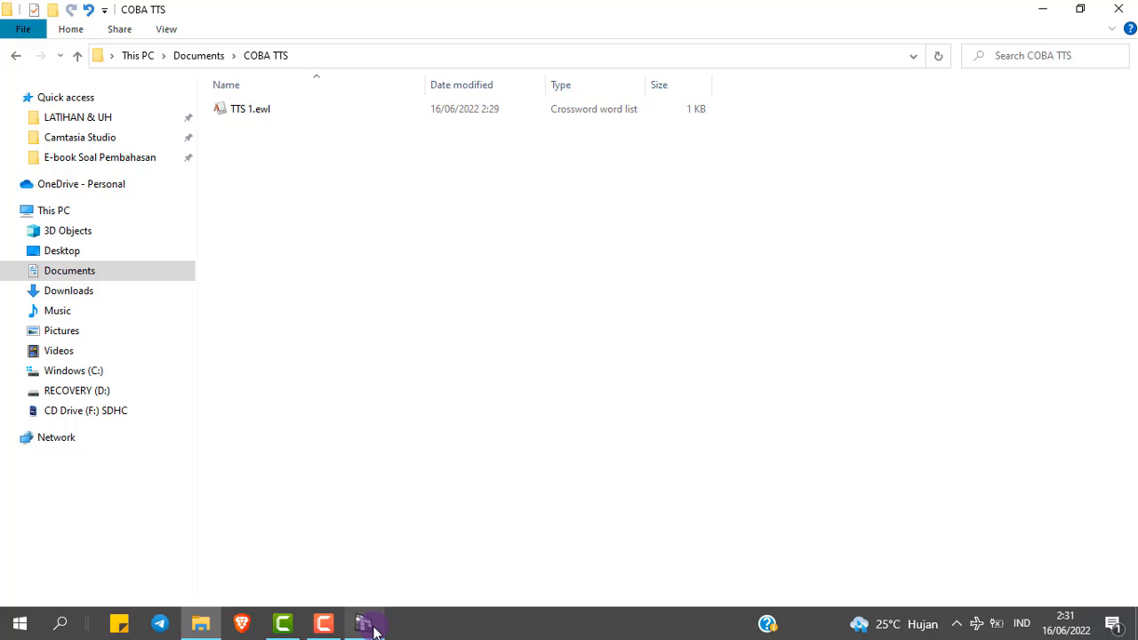
Return to EclipseCrossword and proceed to the save and print options, leaving the puzzle unnamed and keeping the 15 by 15 size and current layout
left_click(371, 627)
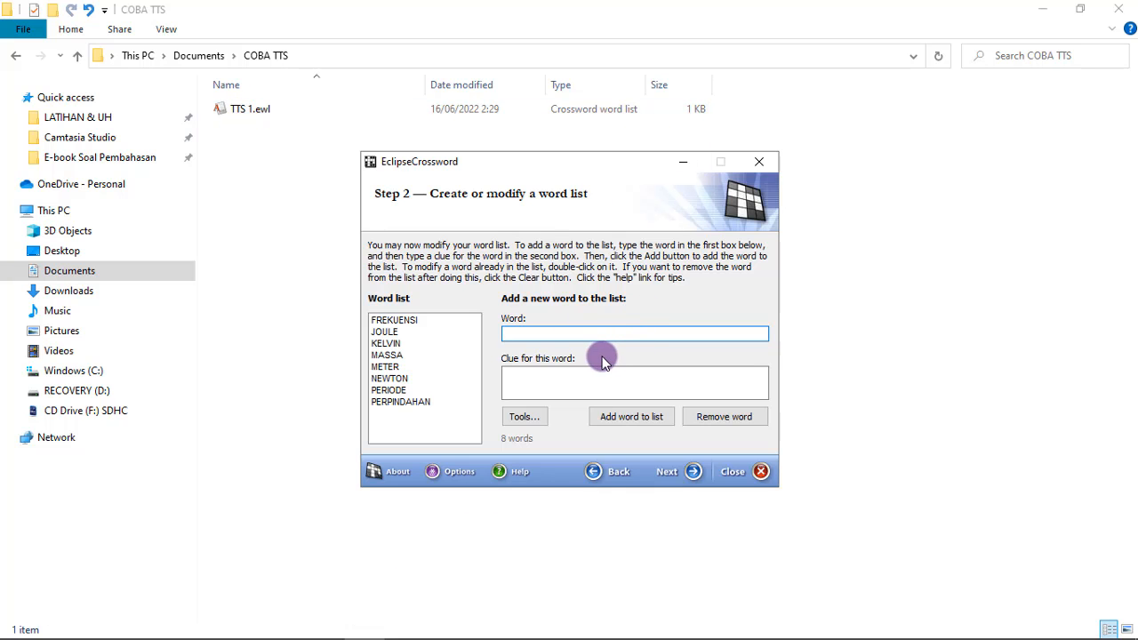
left_click(673, 479)
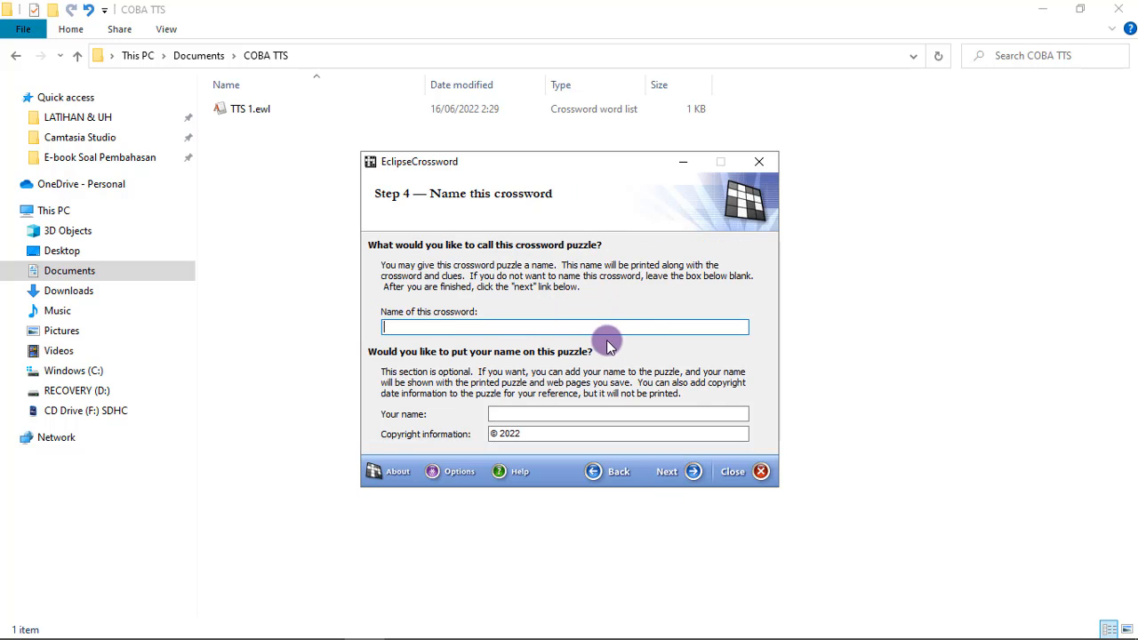
left_click(675, 479)
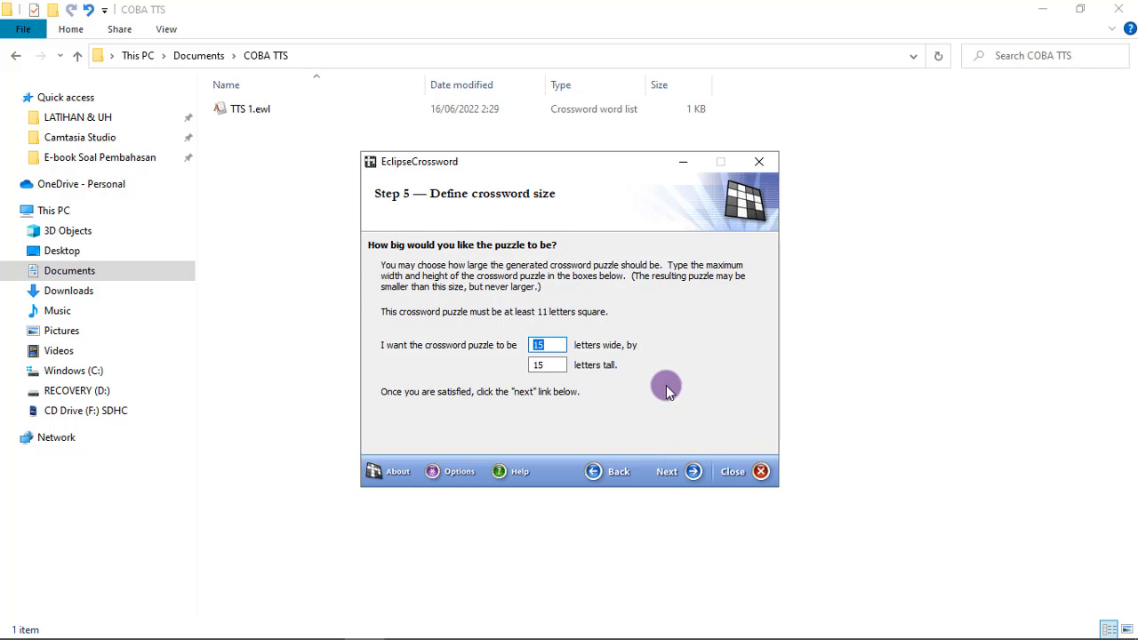
left_click(677, 480)
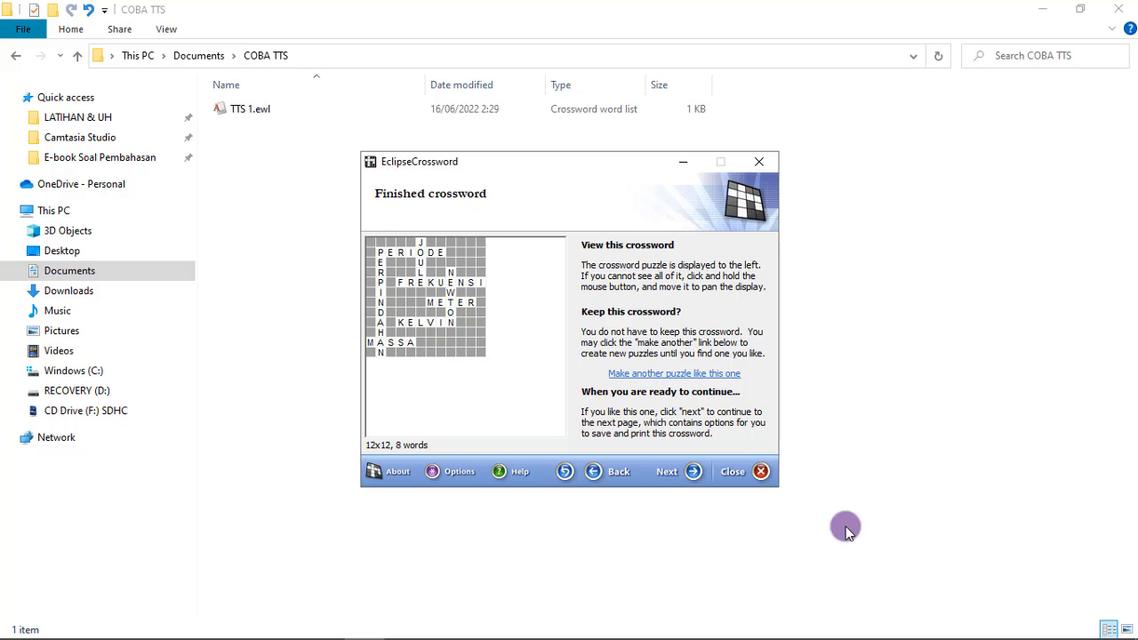
left_click(668, 480)
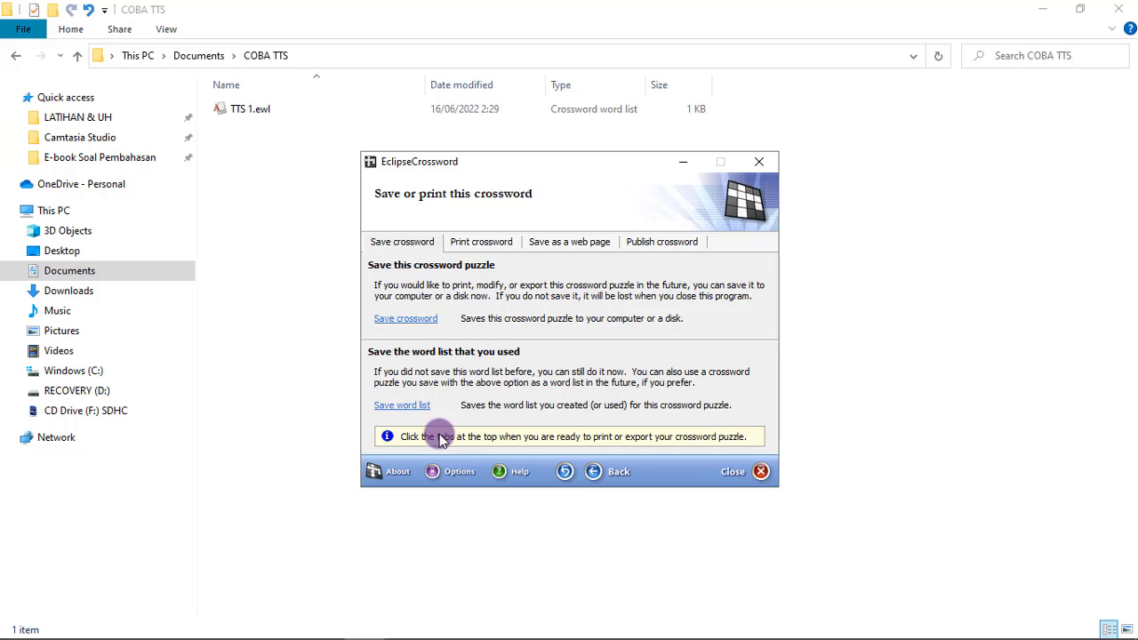
Export the crossword clues in rich text format as TTS 1 in the COBA TTS folder
left_click(665, 244)
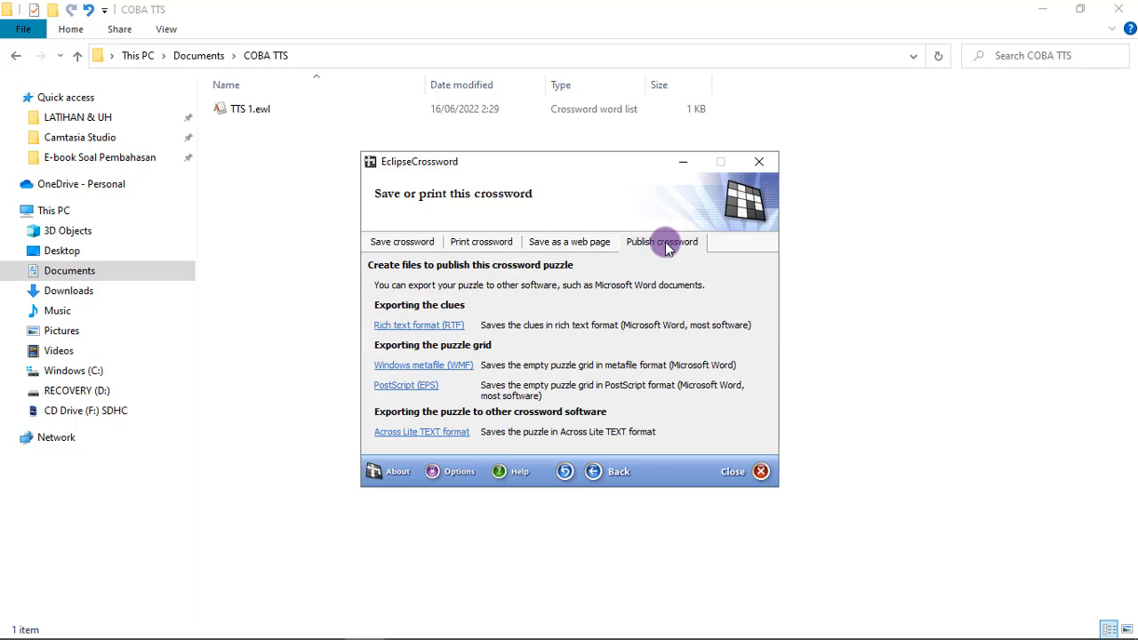
left_click(426, 326)
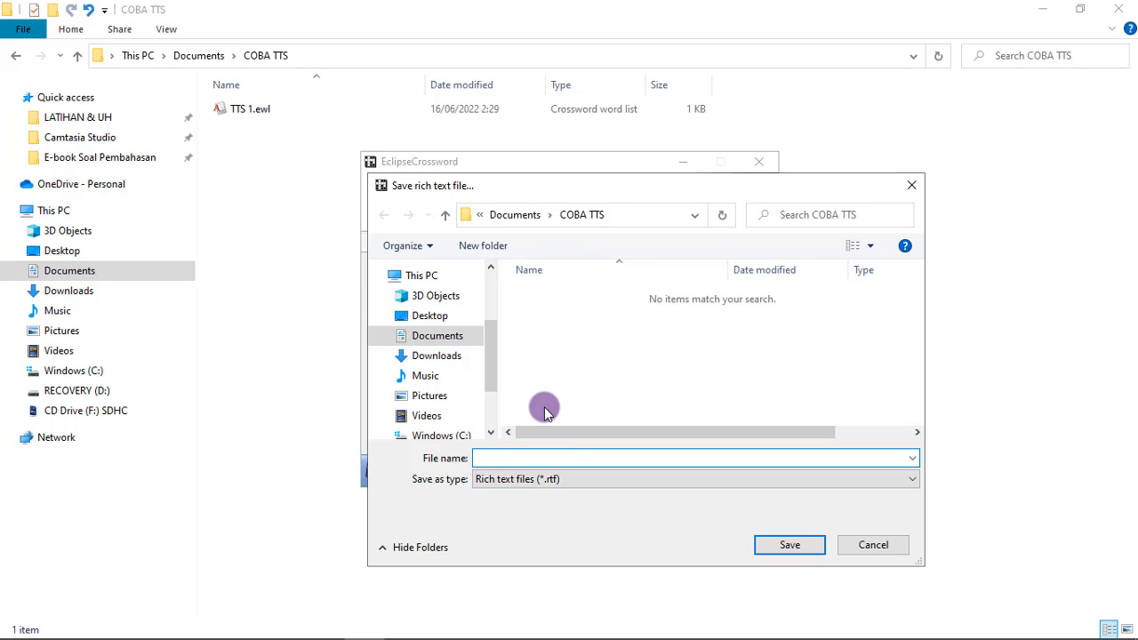
type("TTS 1")
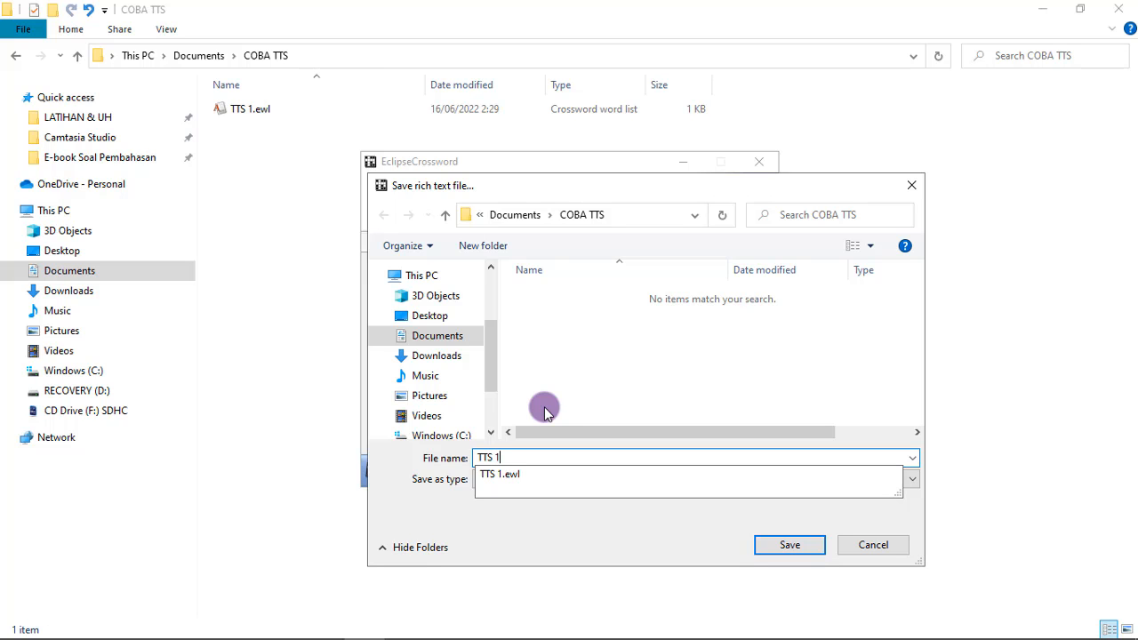
left_click(851, 545)
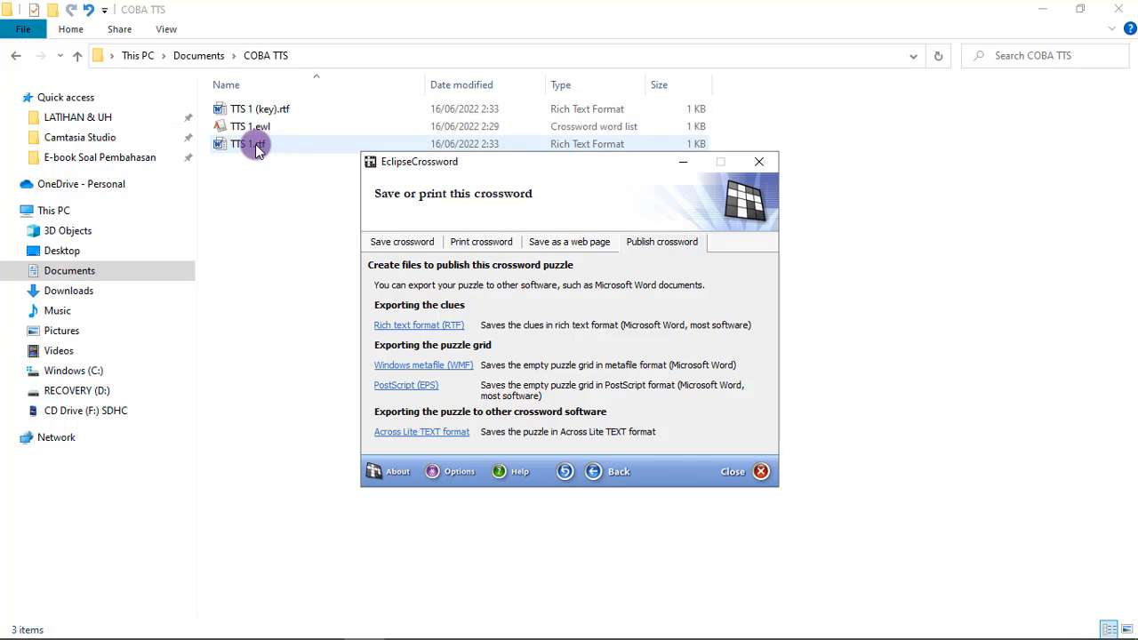
Export the empty puzzle grid as a Windows metafile named TTS 1 in the COBA TTS folder
left_click(458, 366)
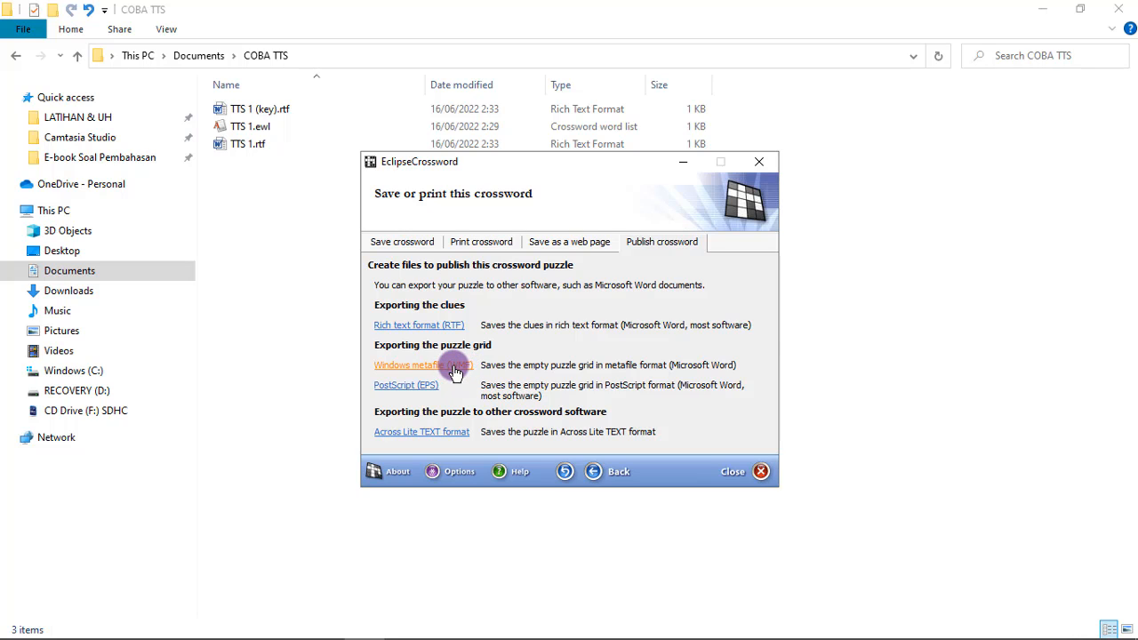
left_click(455, 367)
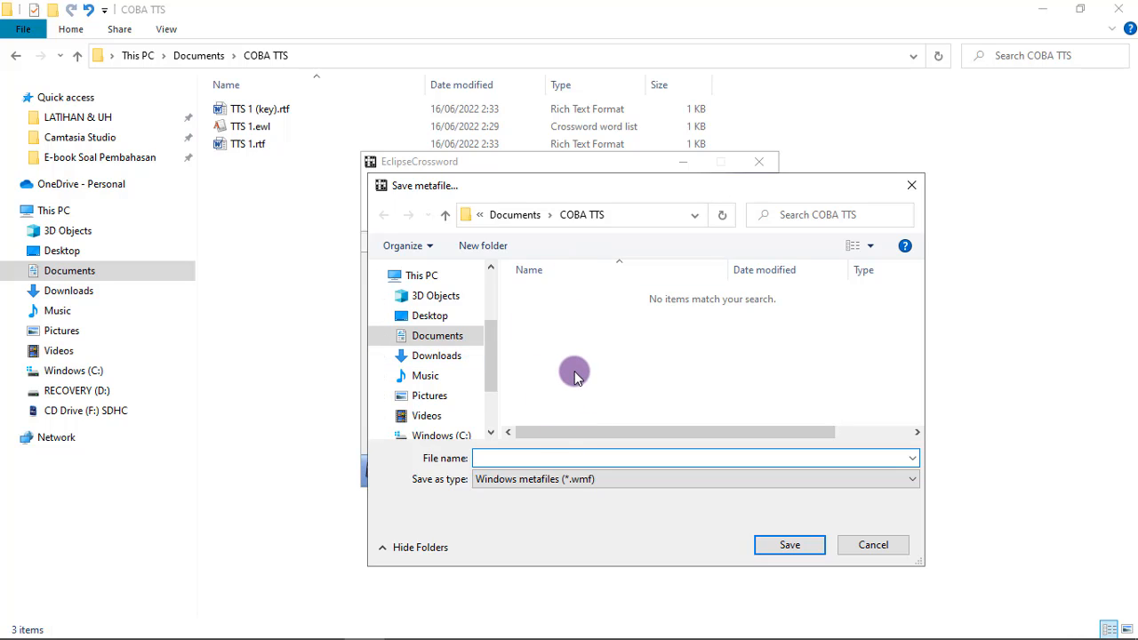
type("TTS 1")
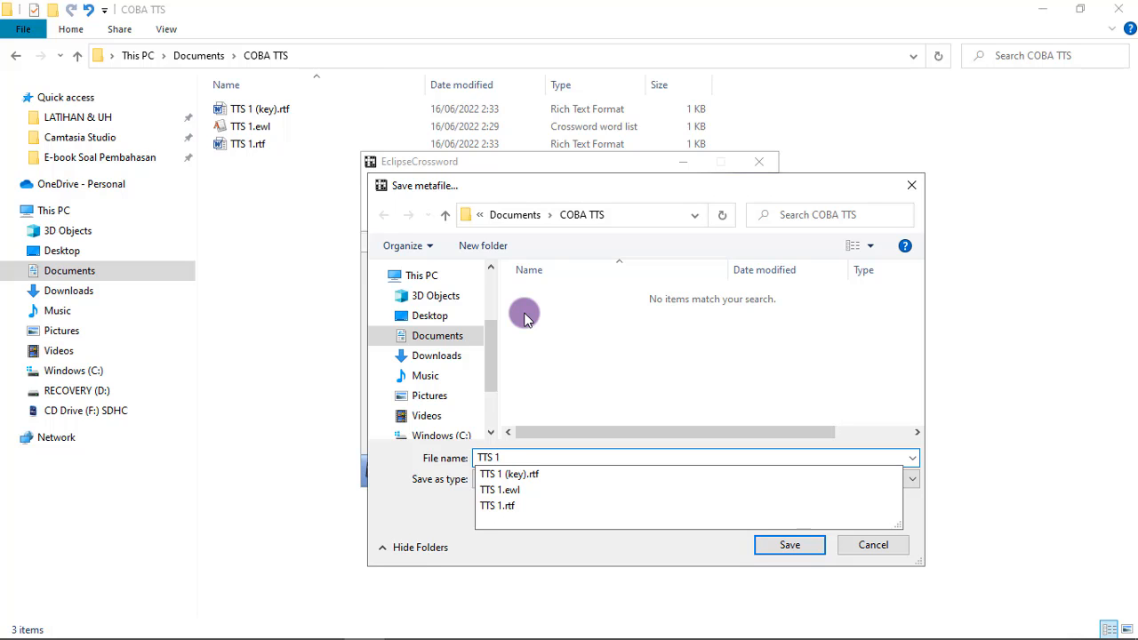
left_click(817, 544)
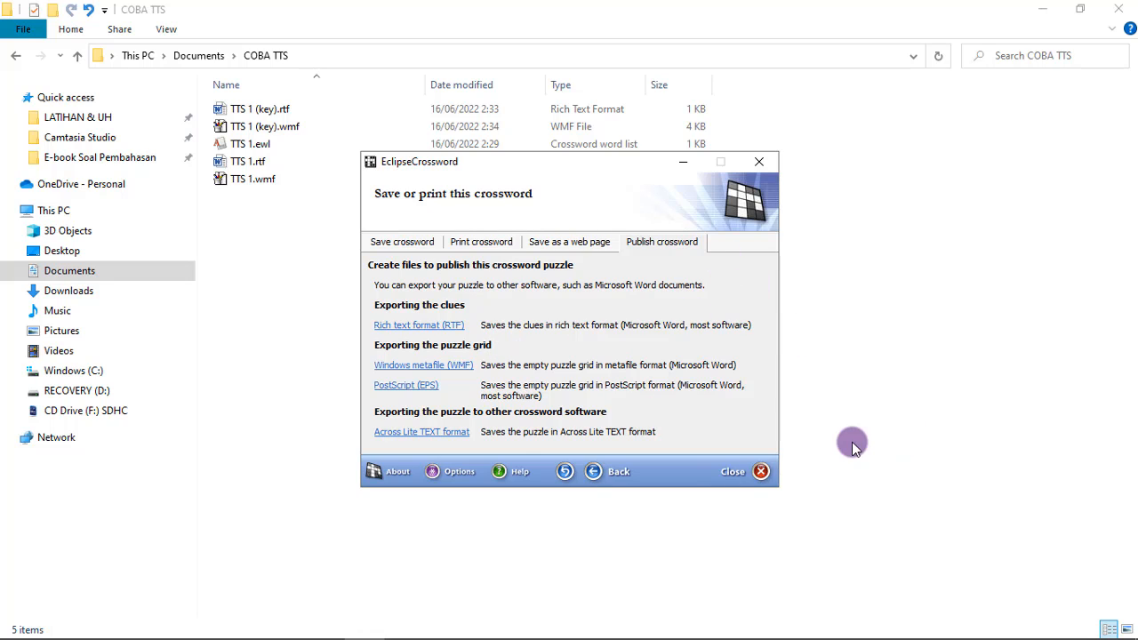
Close EclipseCrossword and open the exported clue document TTS 1.rtf from the COBA TTS folder in Word
left_click(742, 478)
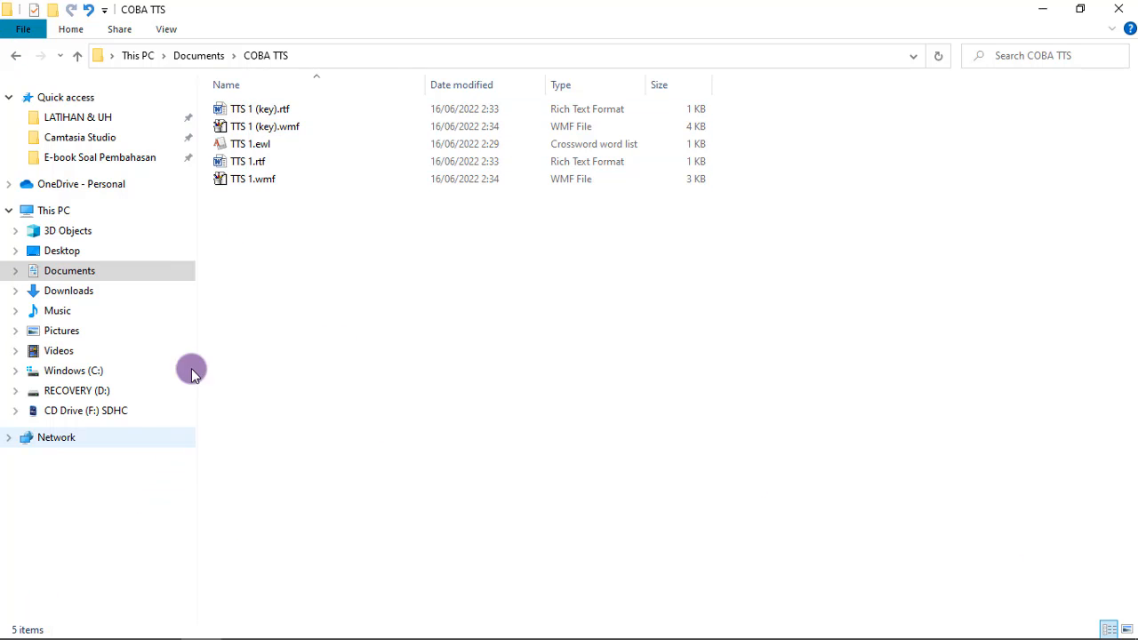
left_click(240, 164)
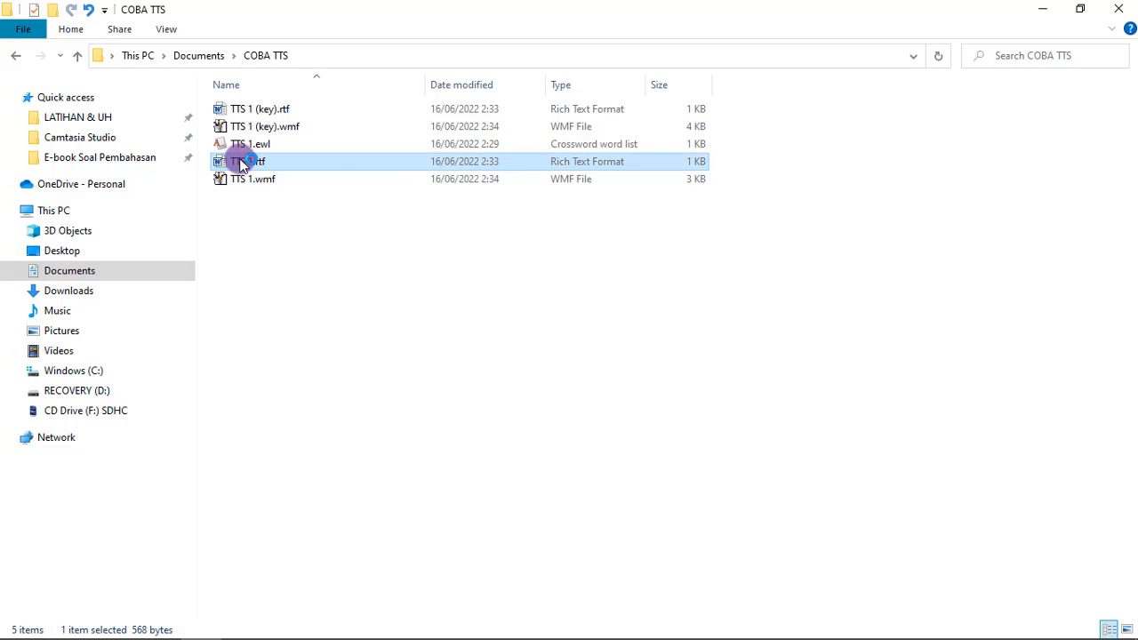
double_click(241, 165)
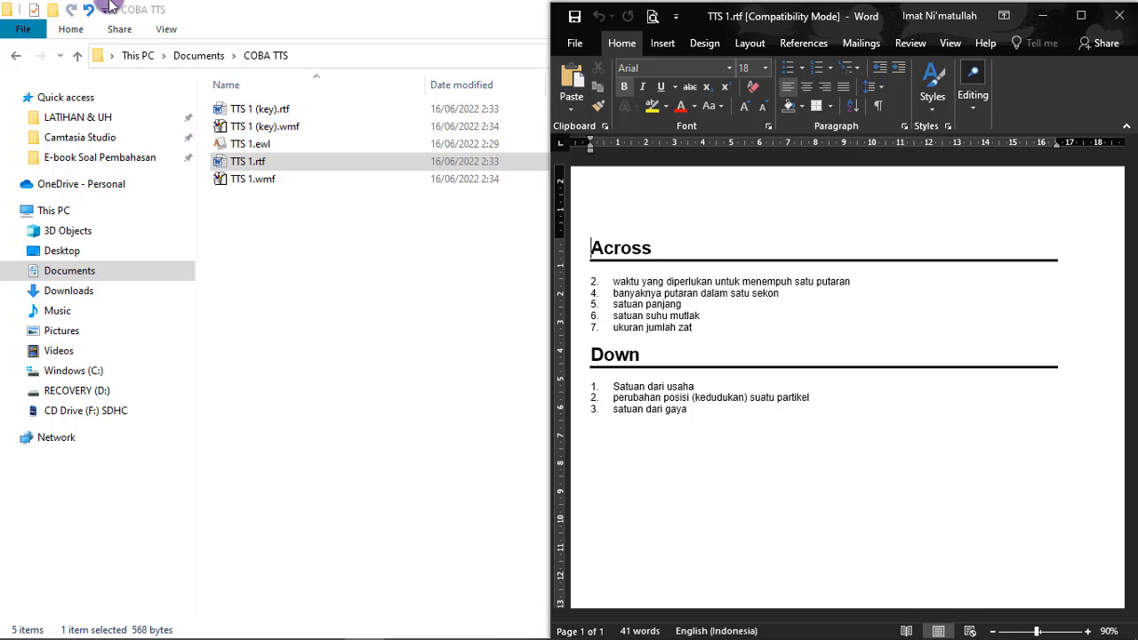
Open the answer key document TTS 1 (key).rtf and compare its clues with those in TTS 1.rtf
left_click(260, 106)
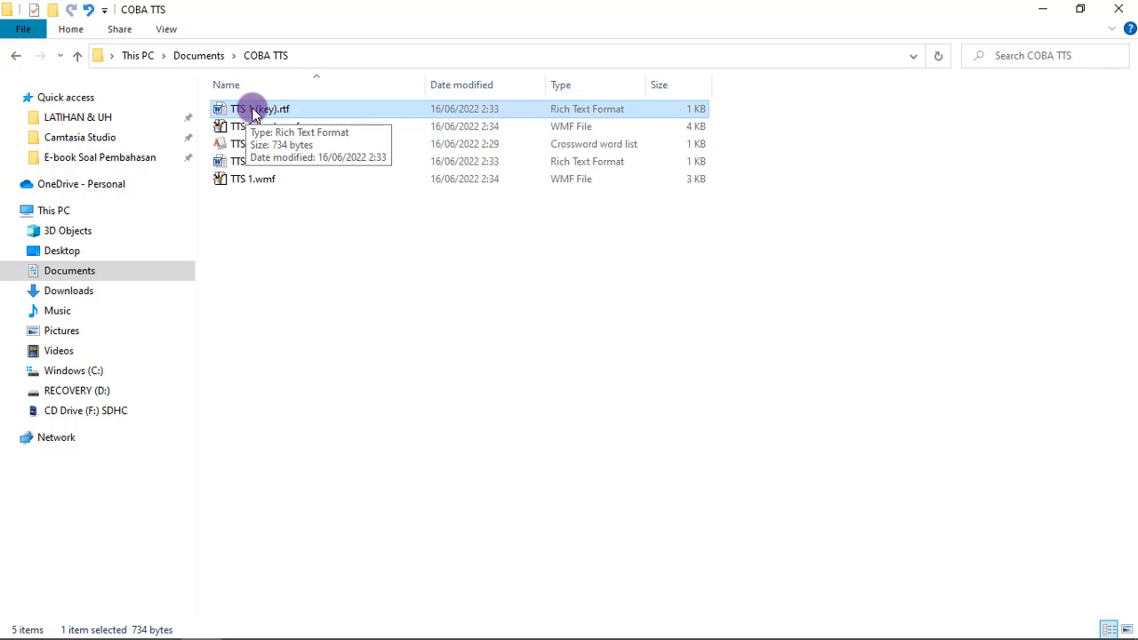
double_click(258, 110)
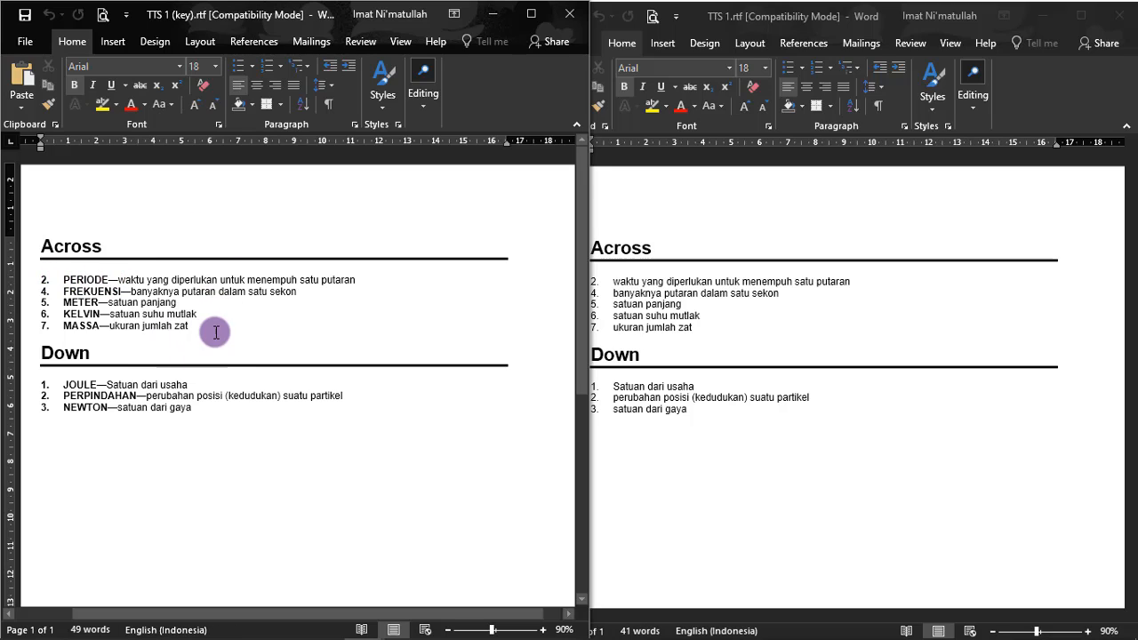
left_click(811, 300)
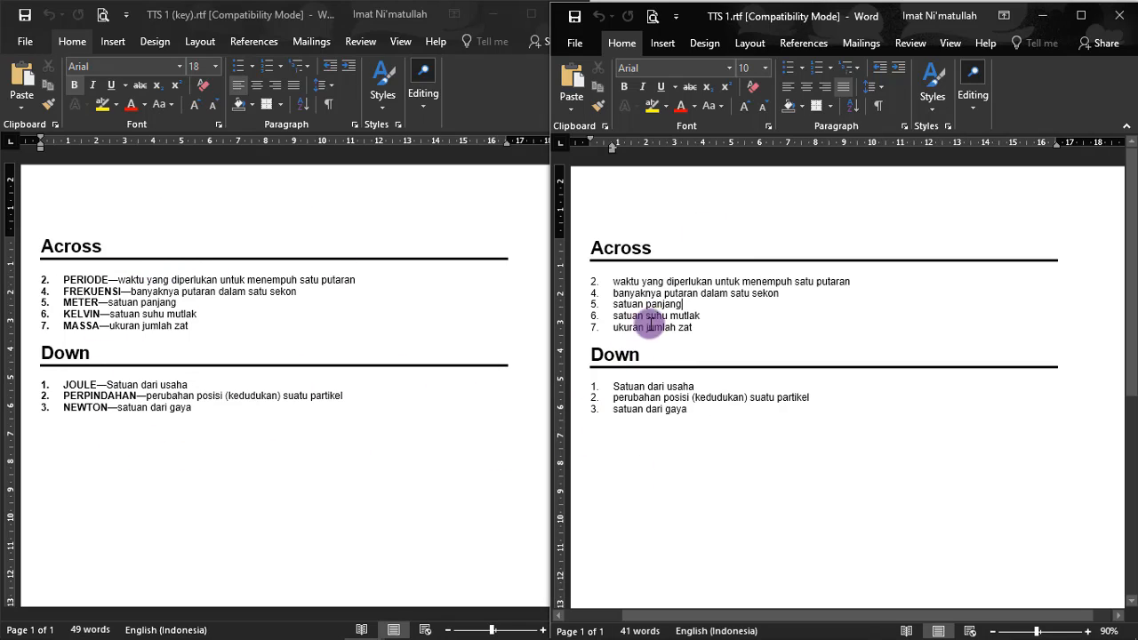
Switch to File Explorer and open TTS 1.wmf and TTS 1 (key).wmf in Paint to view the empty and solved grids
mouse_move(373, 636)
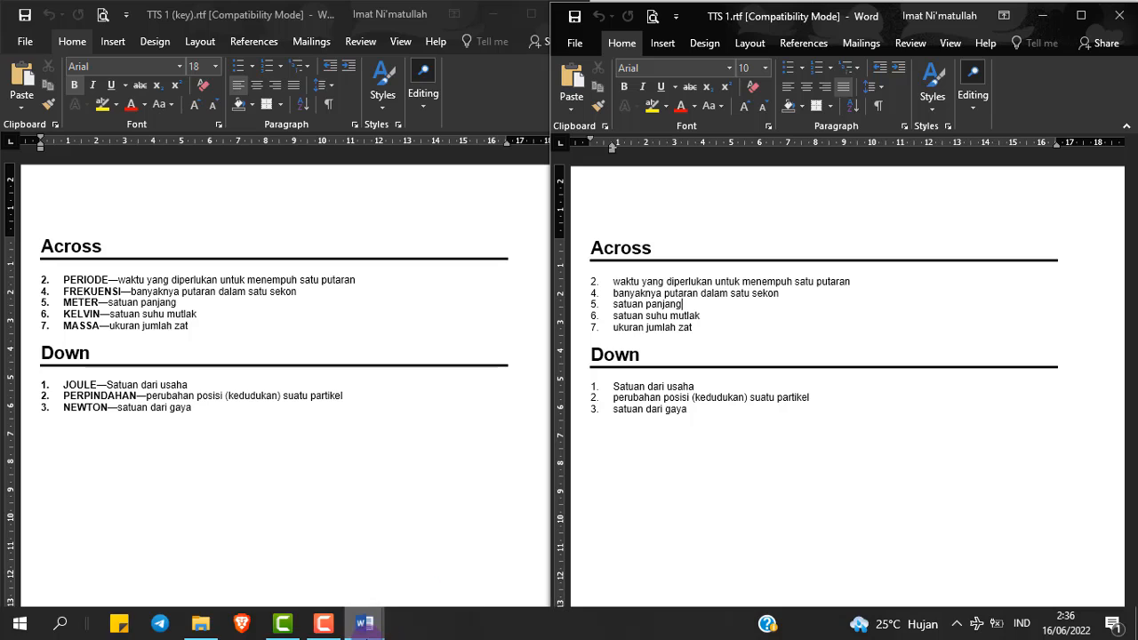
left_click(203, 626)
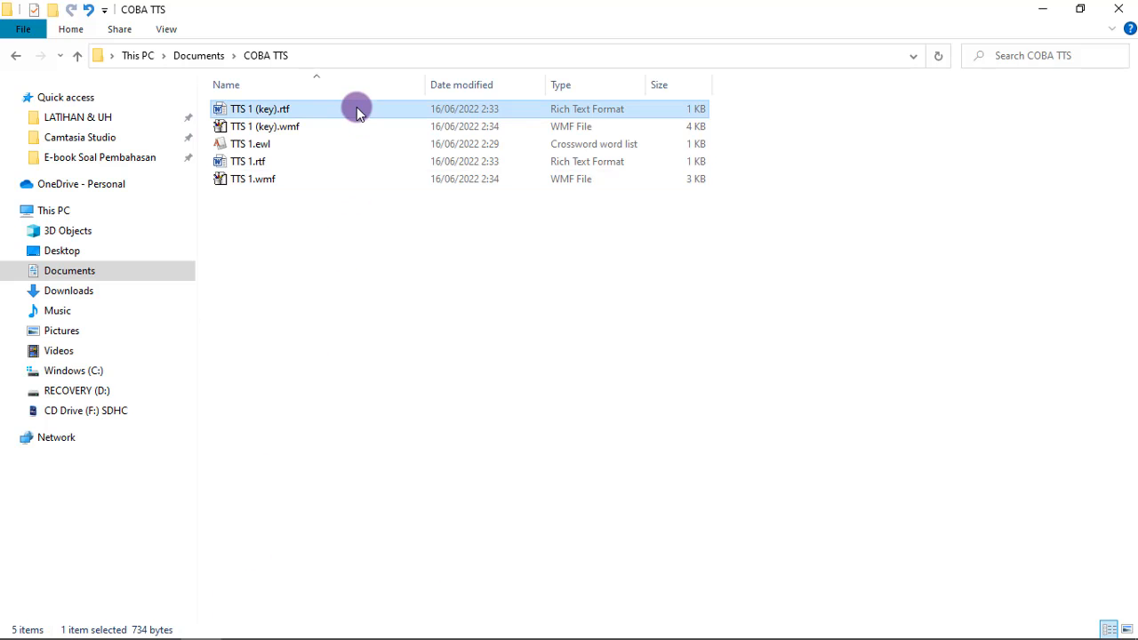
left_click(238, 180)
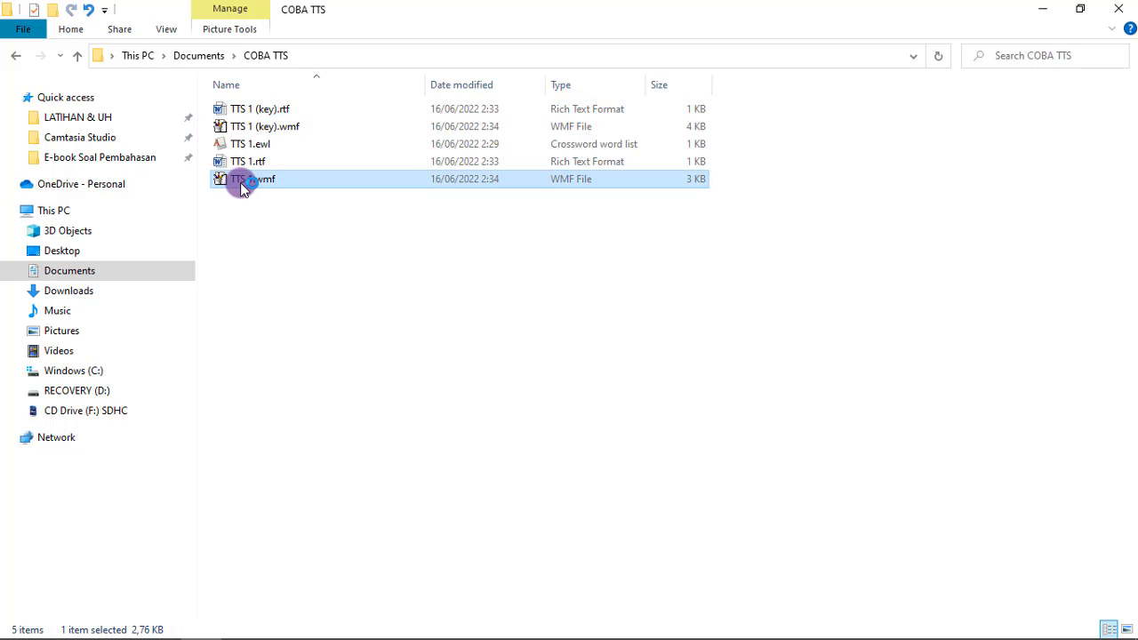
double_click(246, 182)
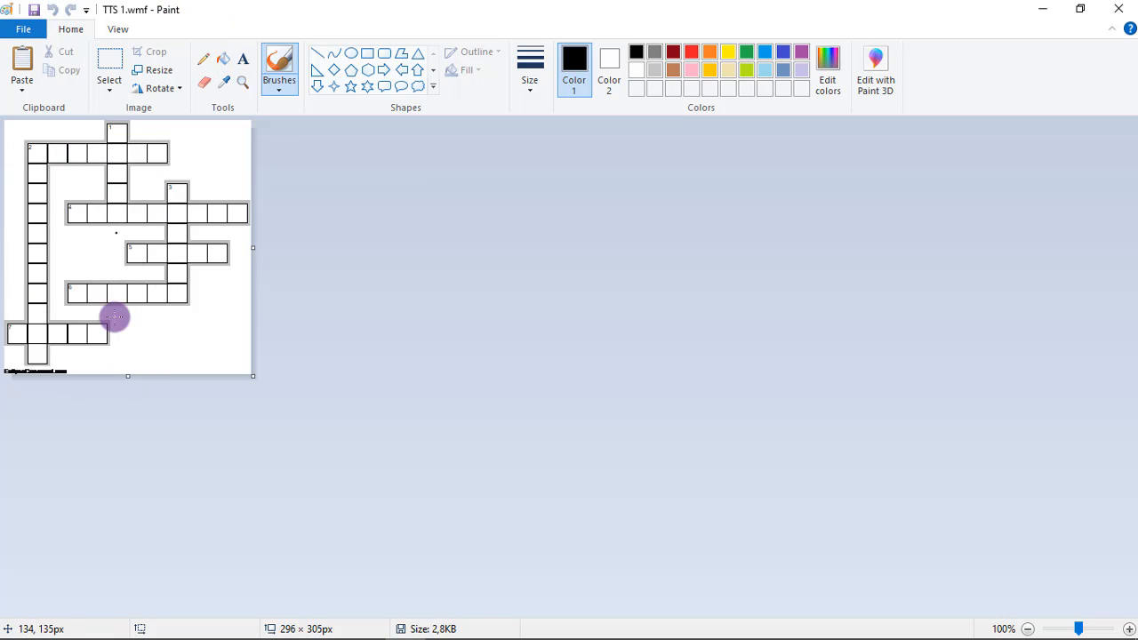
left_click(207, 627)
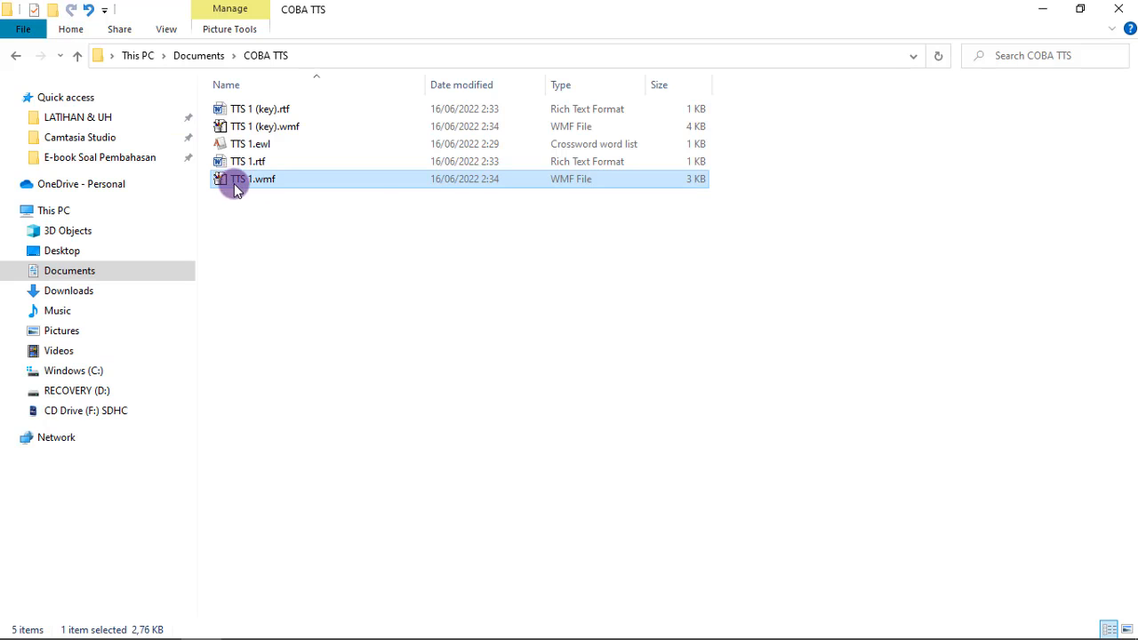
double_click(240, 129)
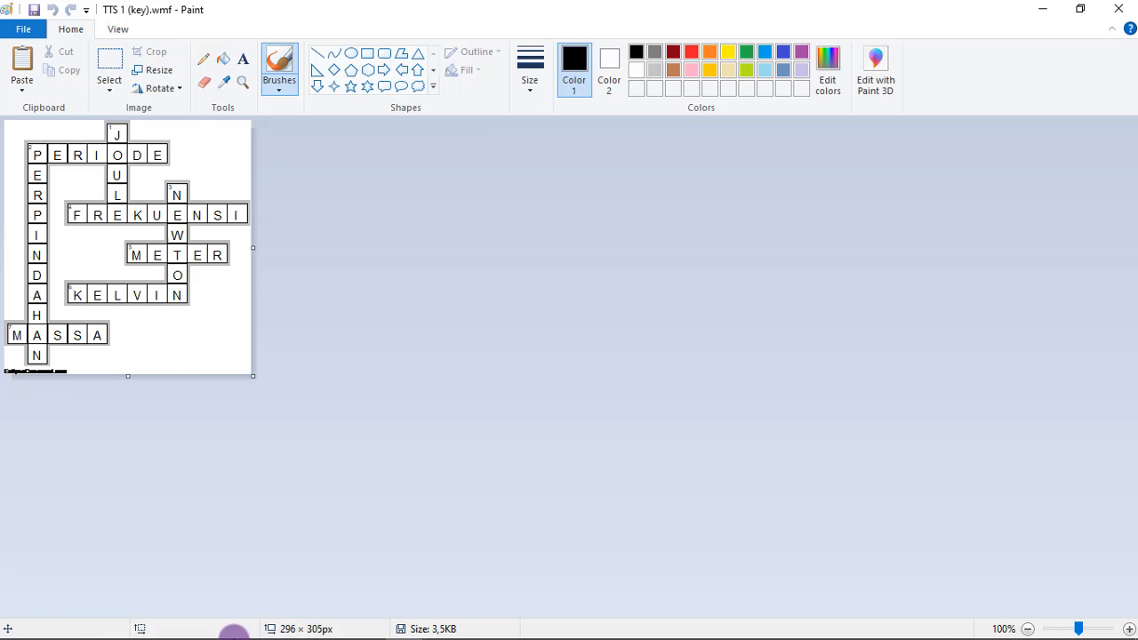
Return to File Explorer, open TTS 1.ewl to review the word list in EclipseCrossword, and close it without adding a word
left_click(195, 628)
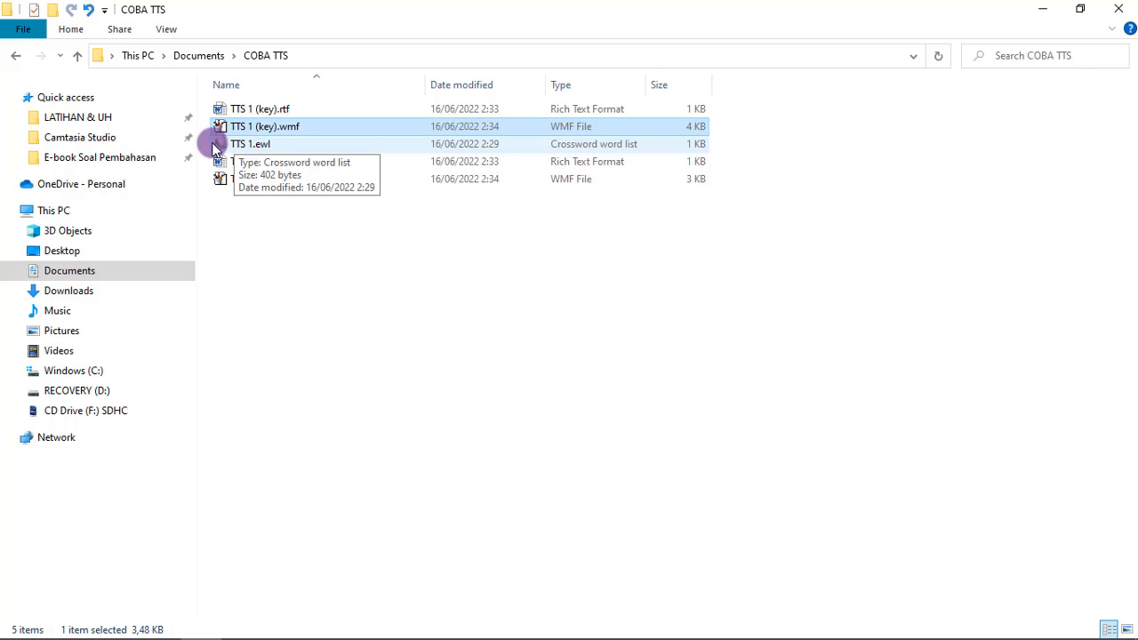
left_click(240, 149)
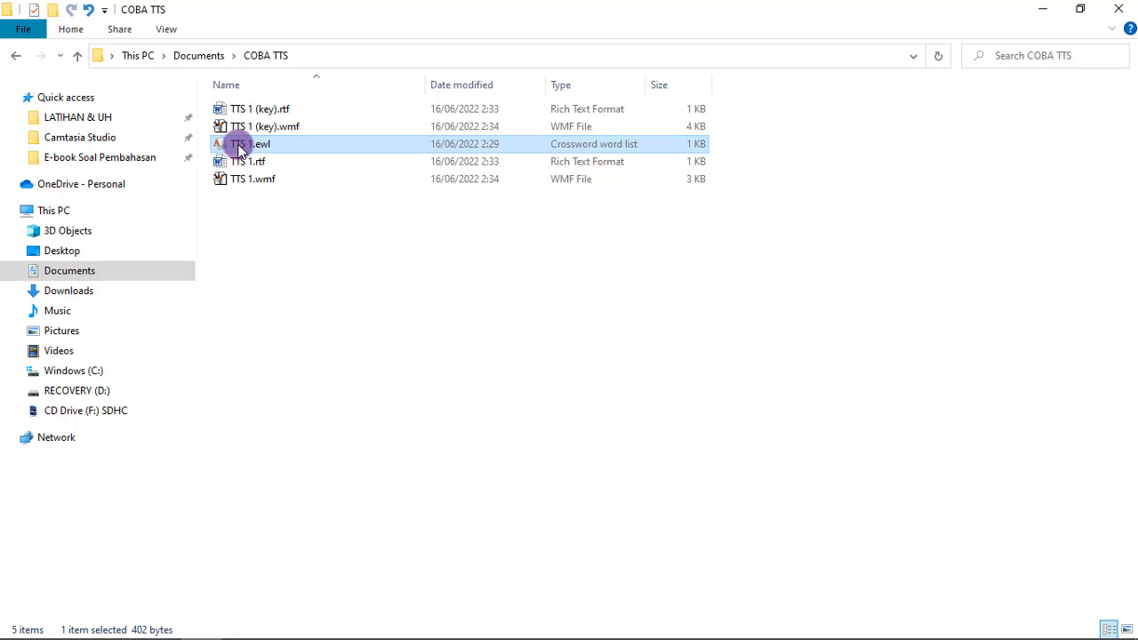
double_click(249, 149)
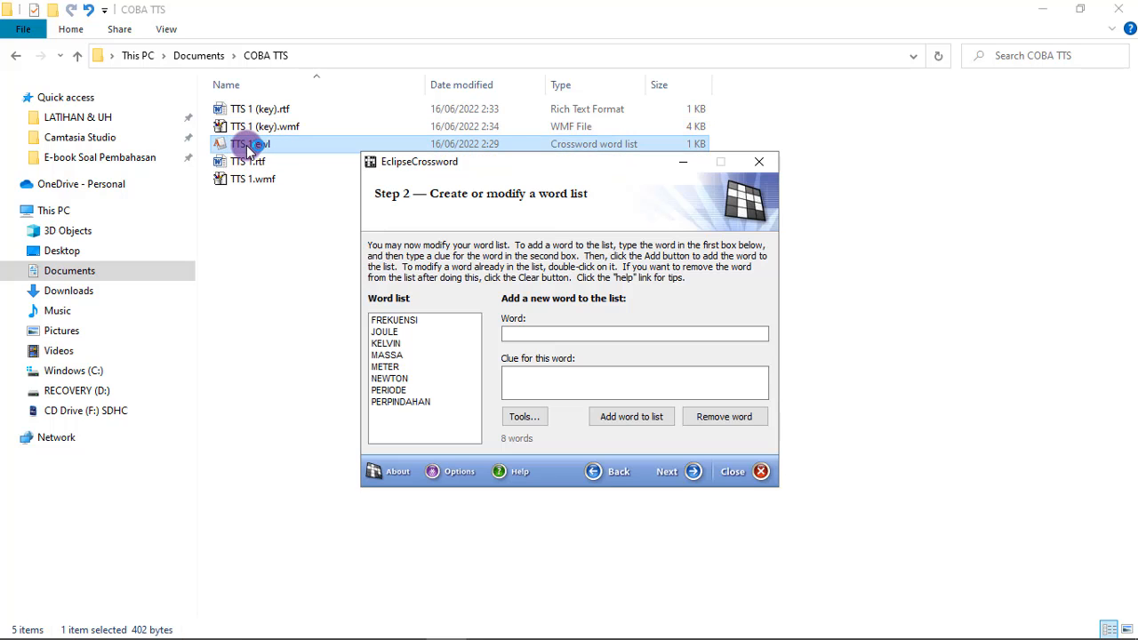
left_click(508, 396)
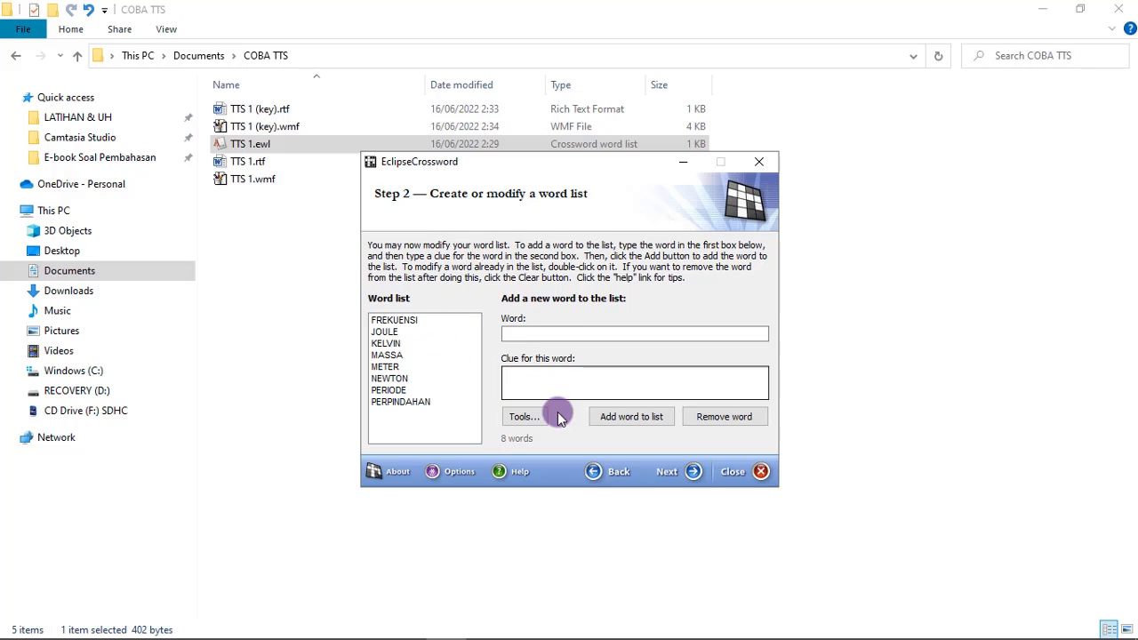
left_click(534, 333)
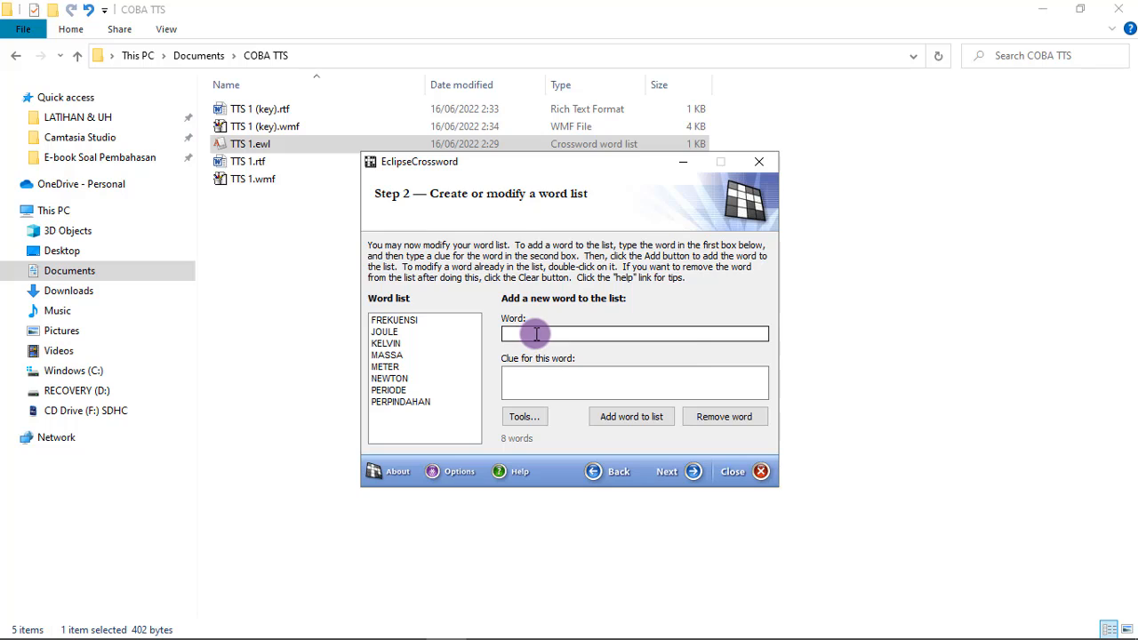
left_click(536, 333)
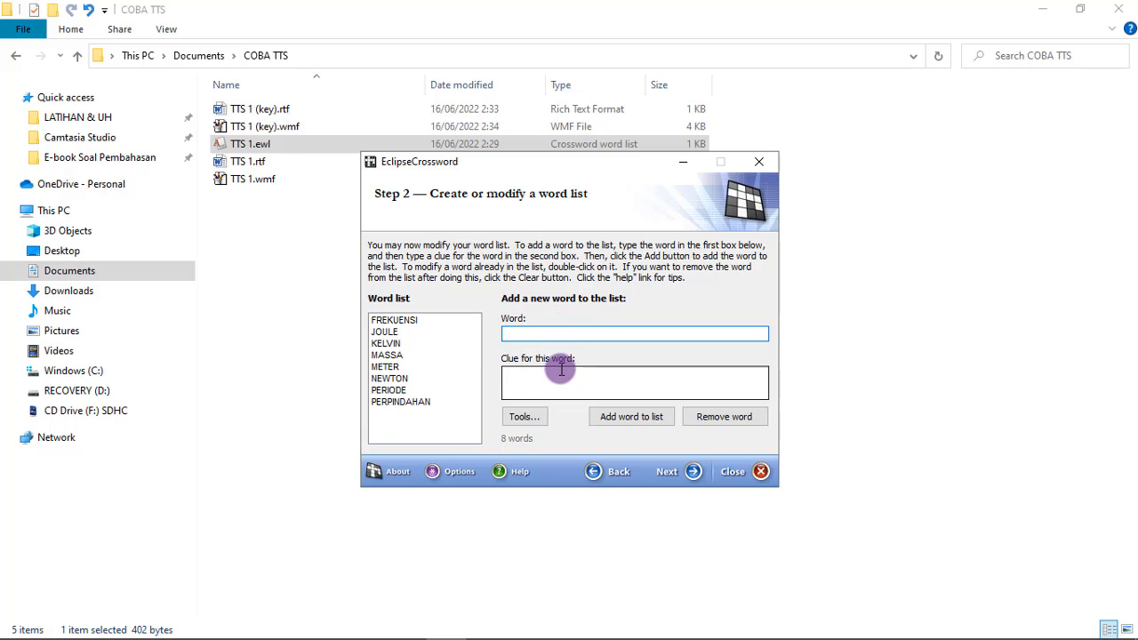
left_click(532, 379)
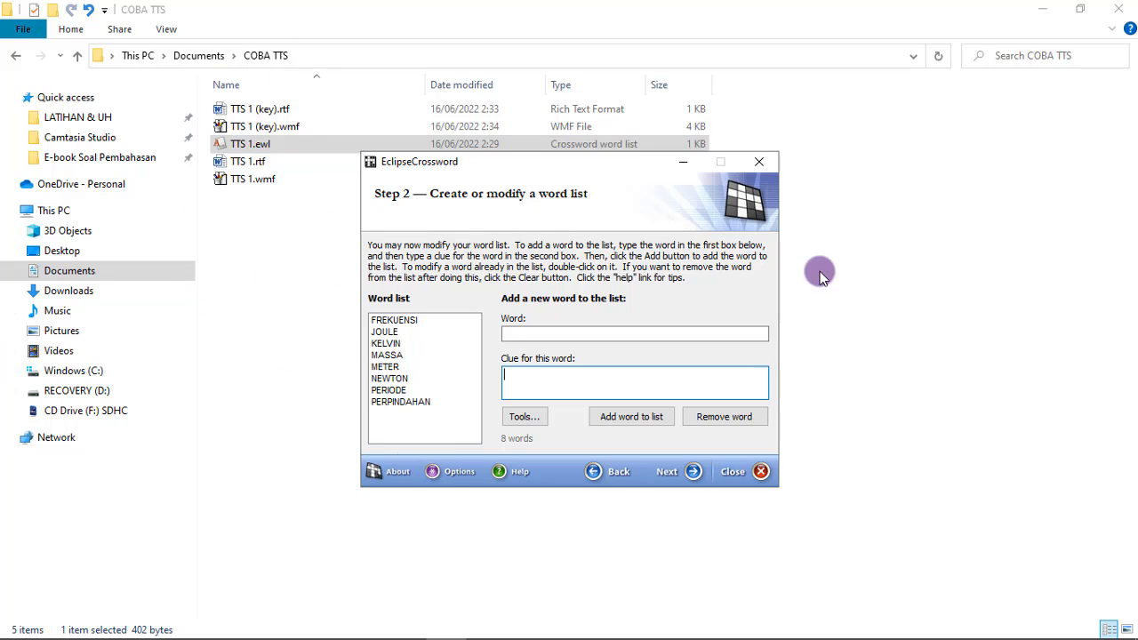
left_click(735, 472)
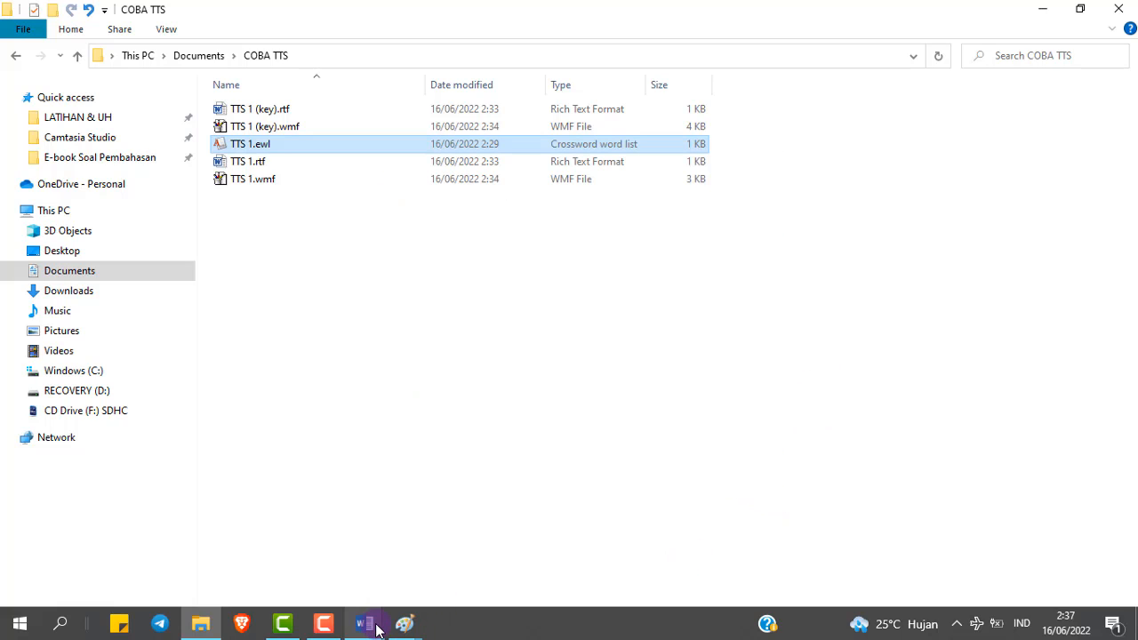
Close the TTS 1.wmf and TTS 1 (key).wmf grid images that are open in Paint
mouse_move(371, 627)
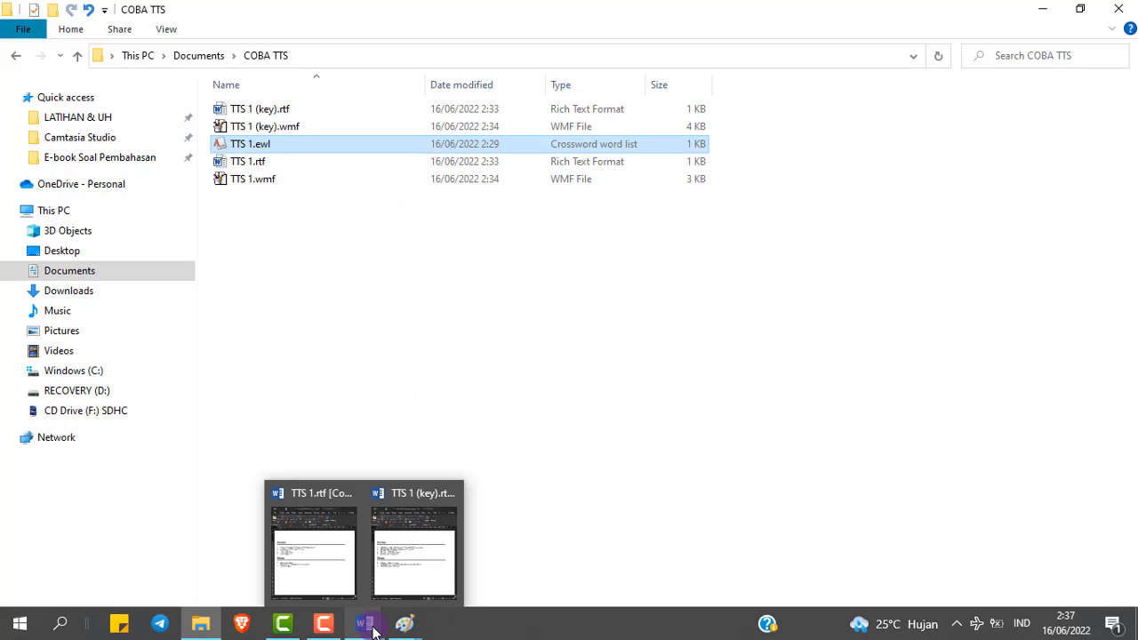
left_click(411, 571)
mouse_move(407, 627)
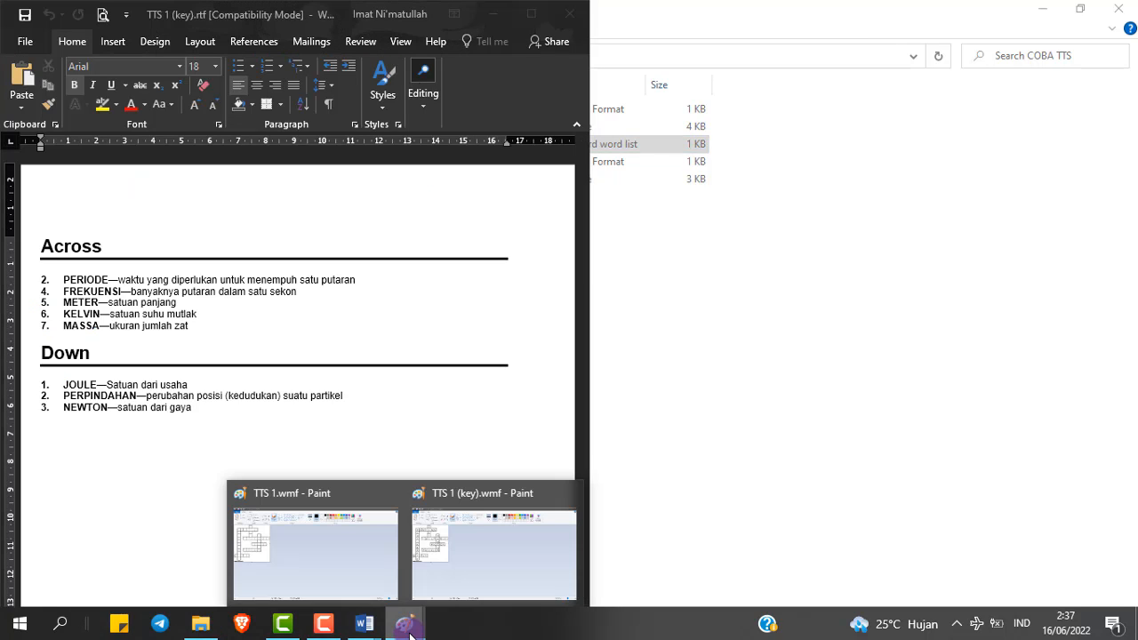
left_click(341, 551)
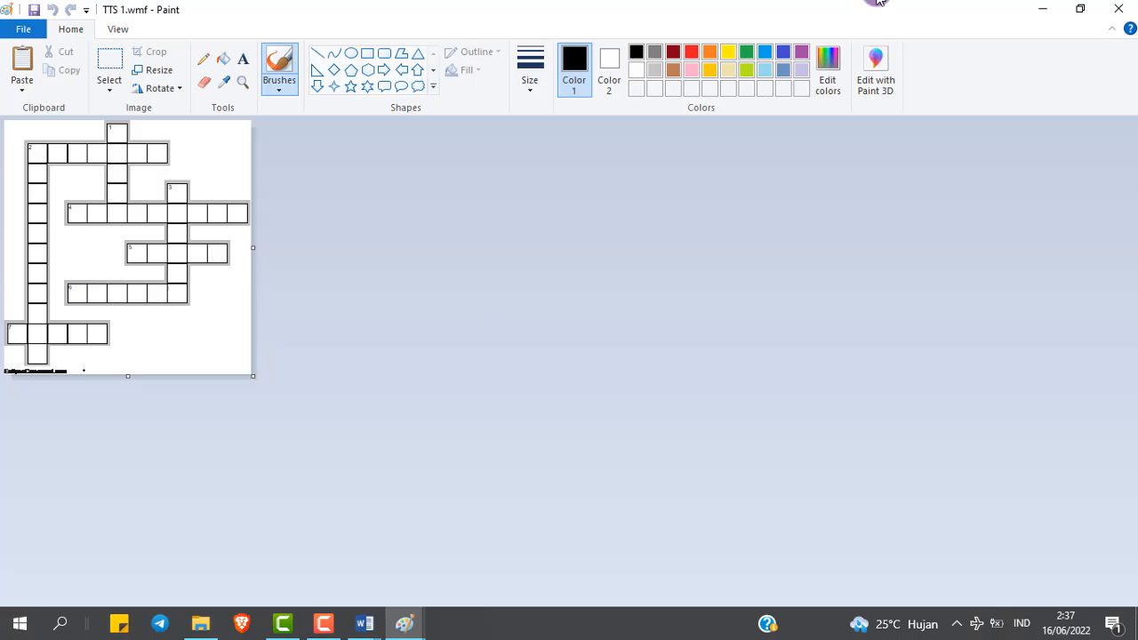
left_click(1122, 11)
left_click(404, 628)
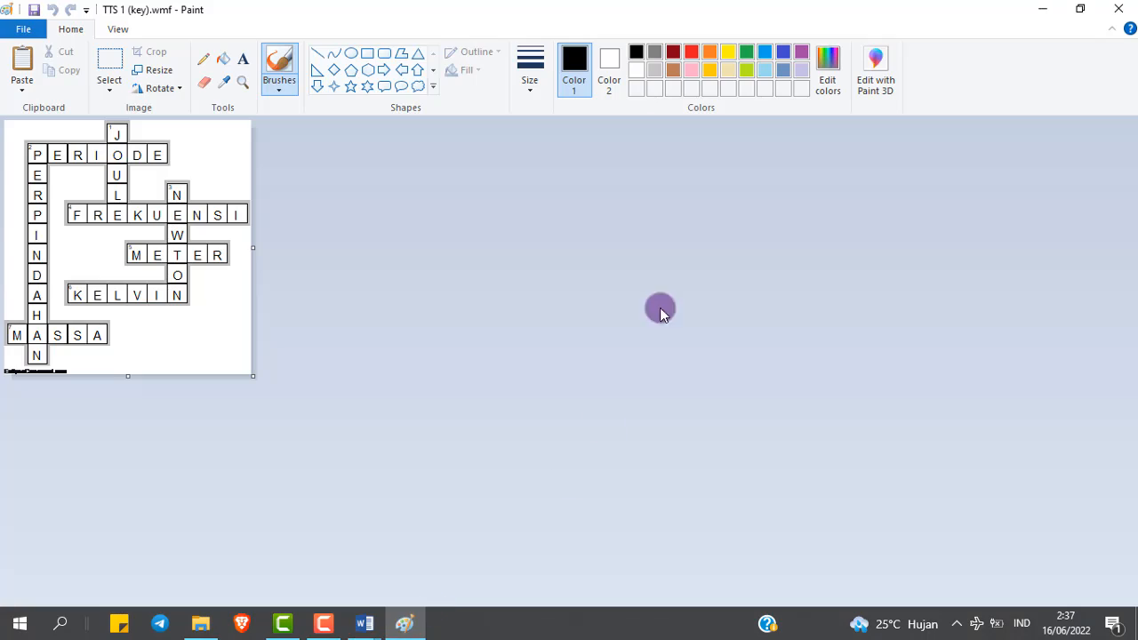
left_click(1122, 11)
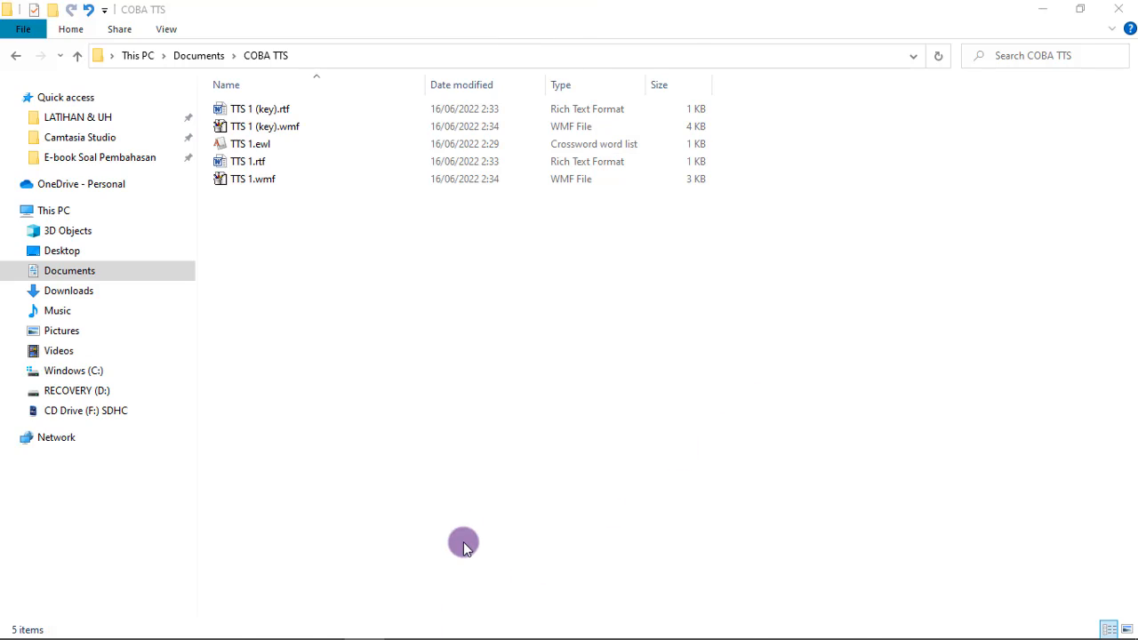
Copy the TTS 1.wmf grid file from File Explorer and paste it above the Across heading in the TTS 1.rtf Word document
left_click(283, 624)
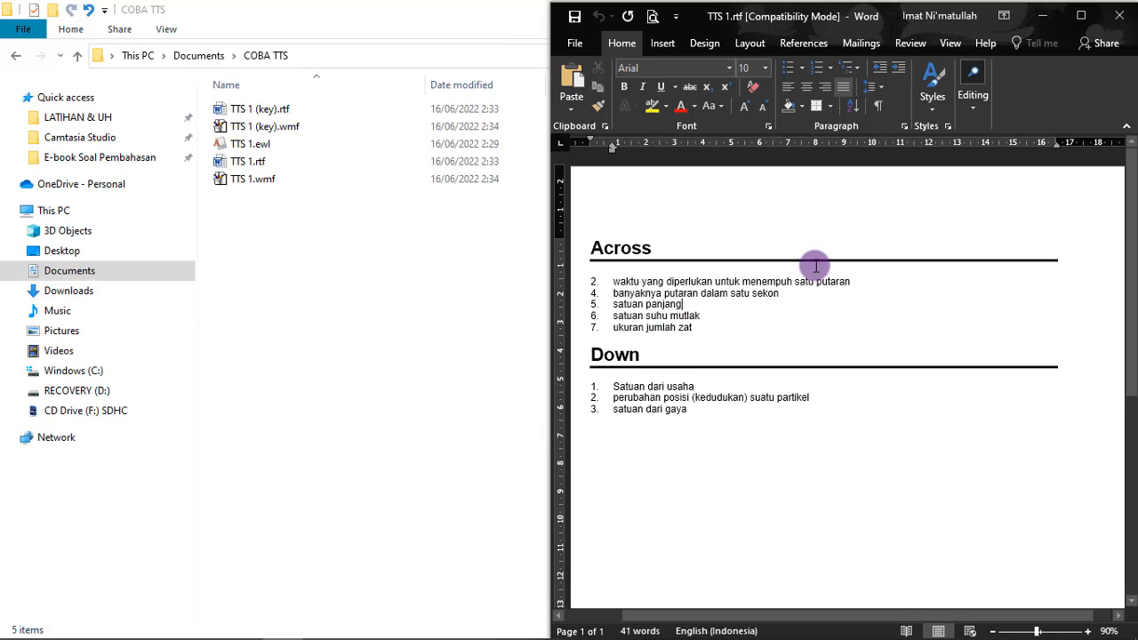
left_click(591, 248)
left_click(241, 178)
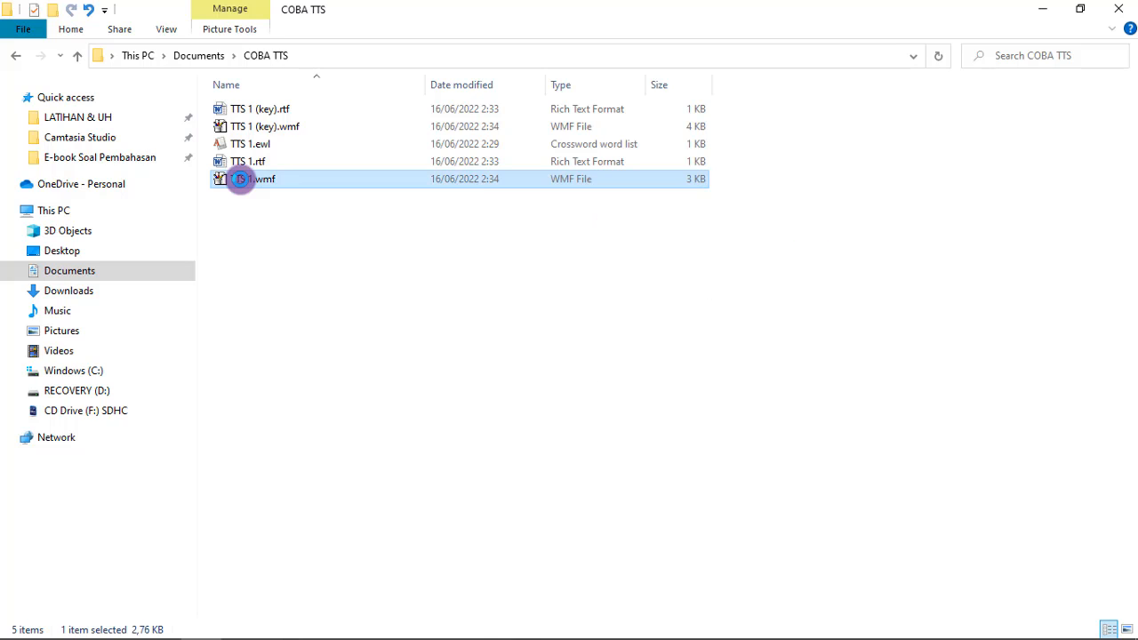
right_click(238, 177)
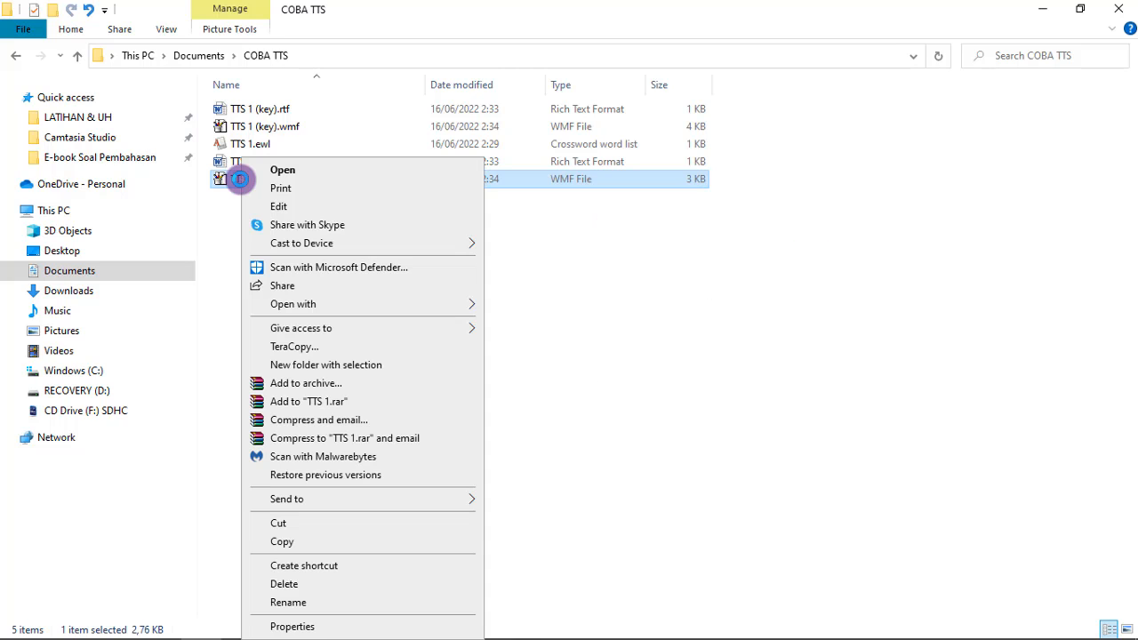
left_click(308, 542)
left_click(281, 623)
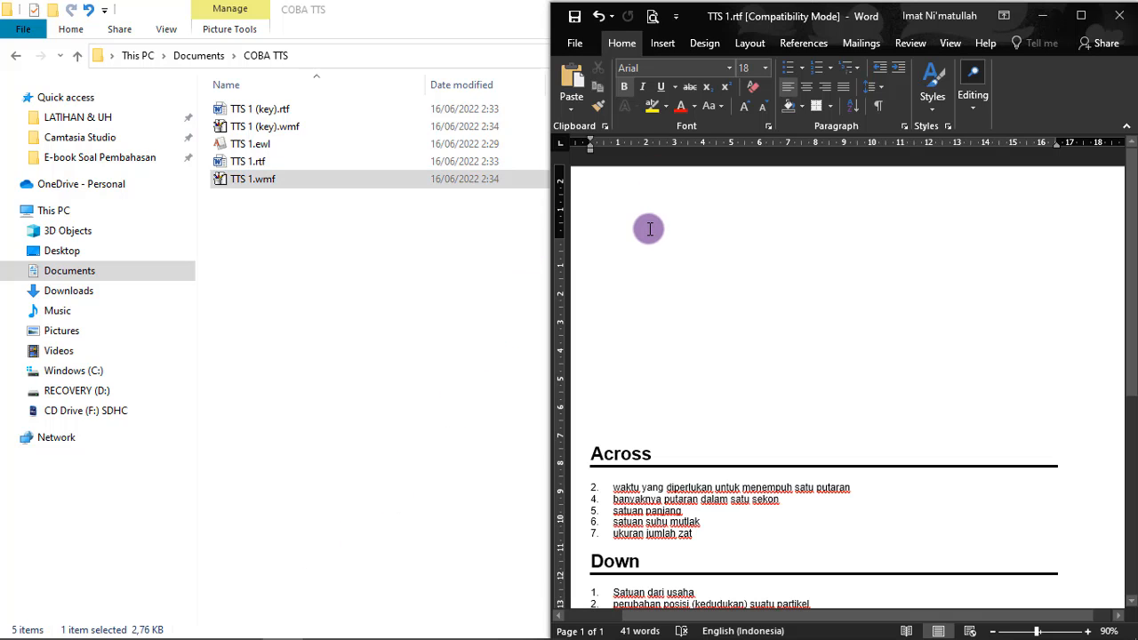
key("ctrl+v")
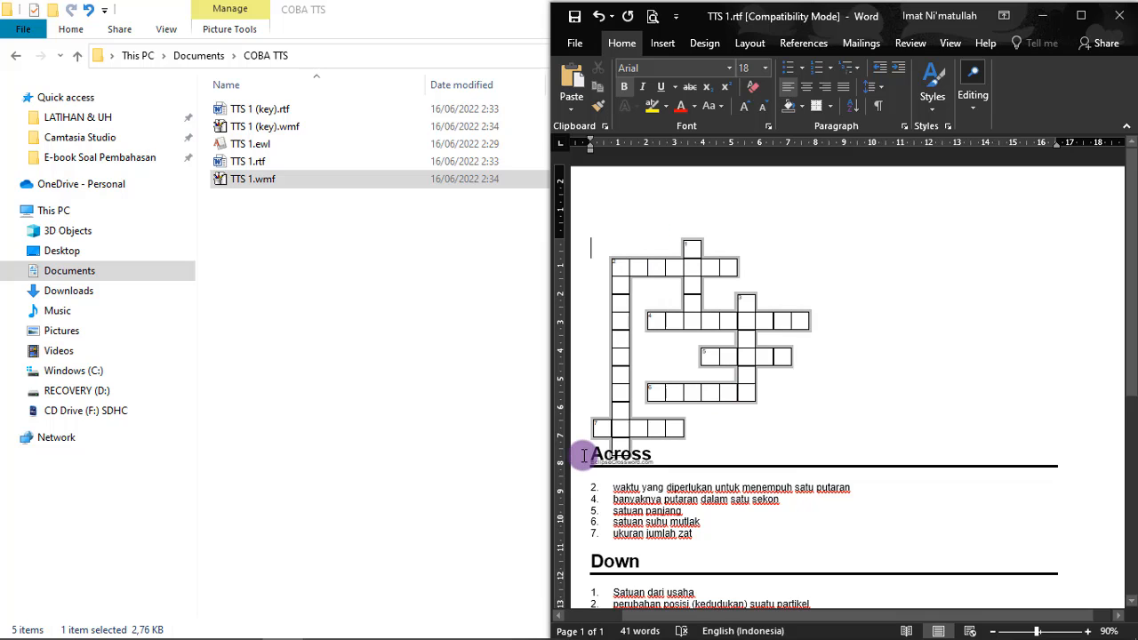
Insert blank lines before the Across heading to push the clues below the crossword grid
key("Return")
key("Return")
key("Return")
key("Return")
key("Return")
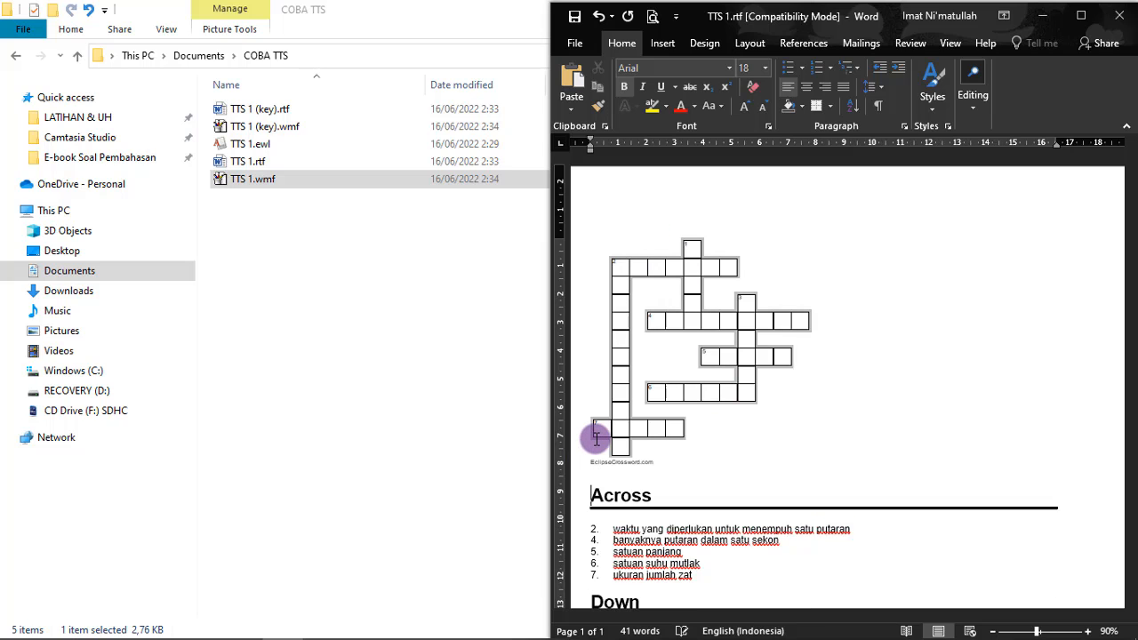
Maximize the document window, move the grid picture toward the page's upper-left corner, and enlarge it to about 11 cm wide
left_click(1074, 21)
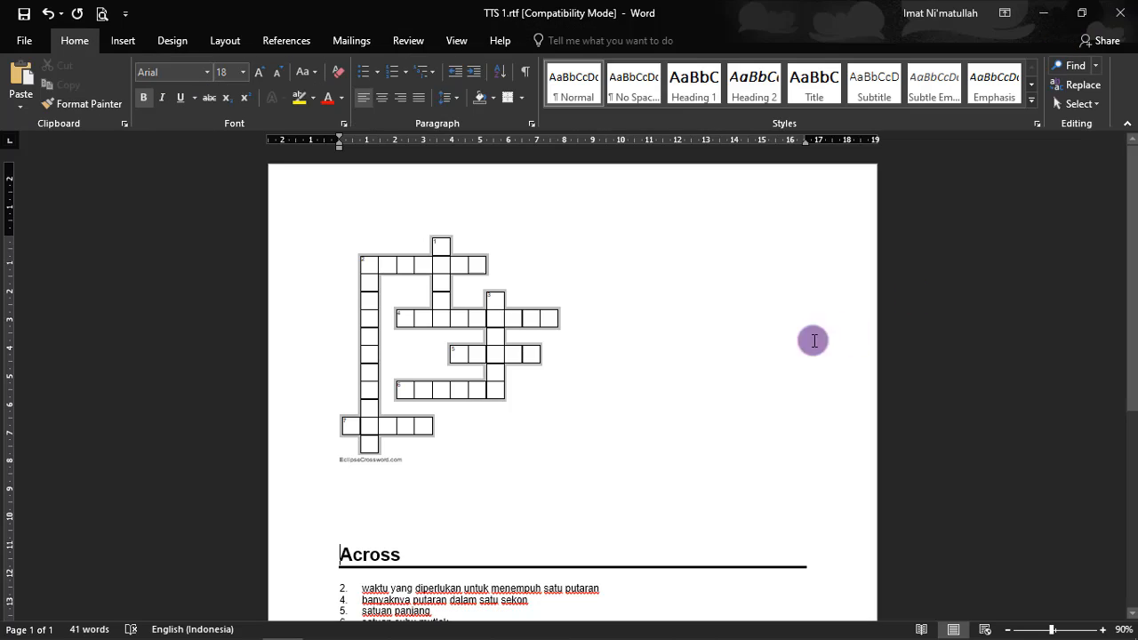
left_click(500, 351)
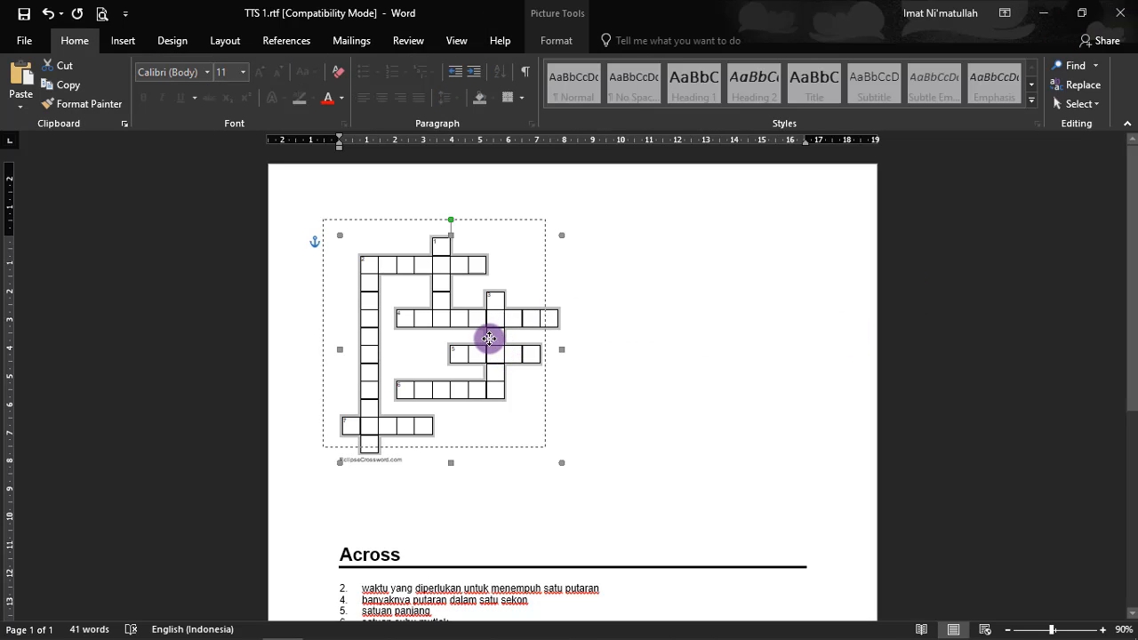
left_click_drag(489, 337, 476, 324)
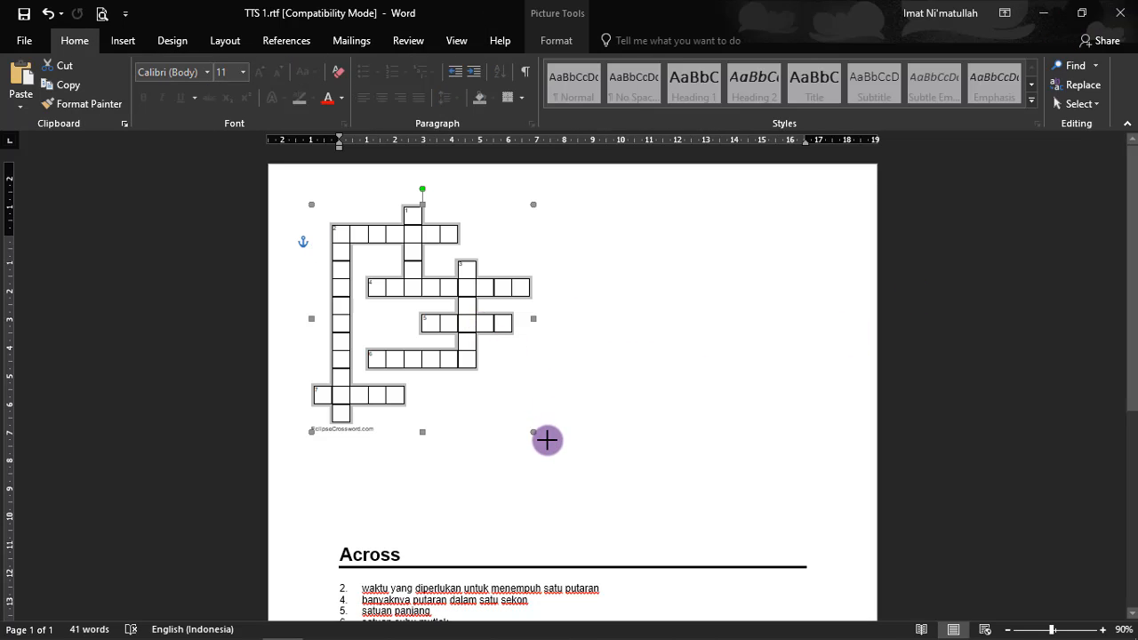
left_click_drag(547, 440, 625, 487)
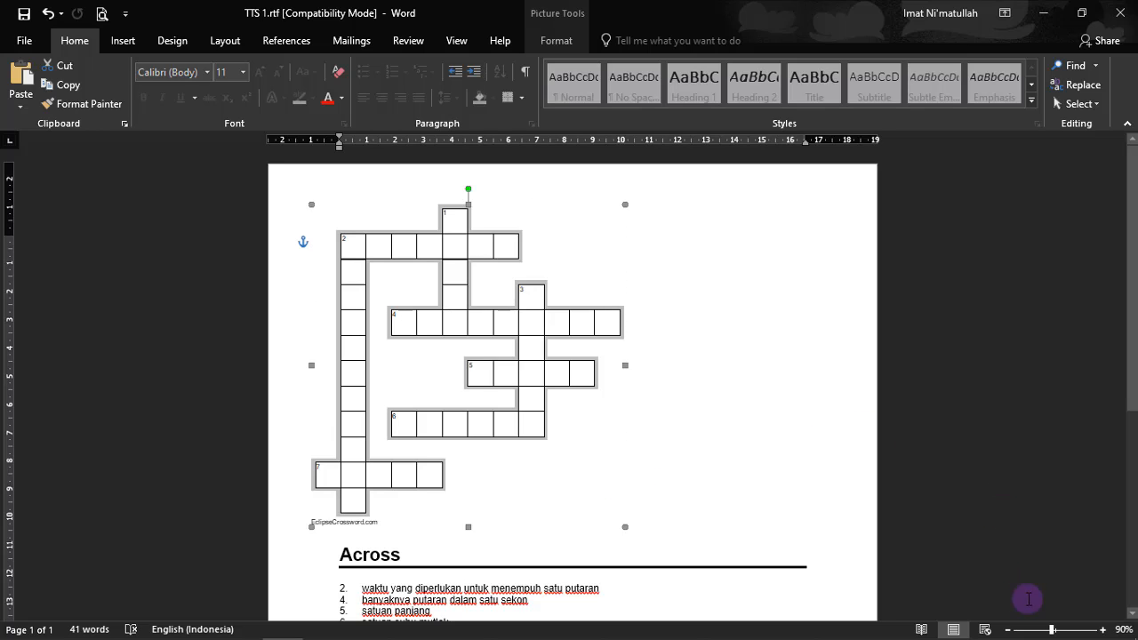
left_click(1007, 629)
left_click(1007, 630)
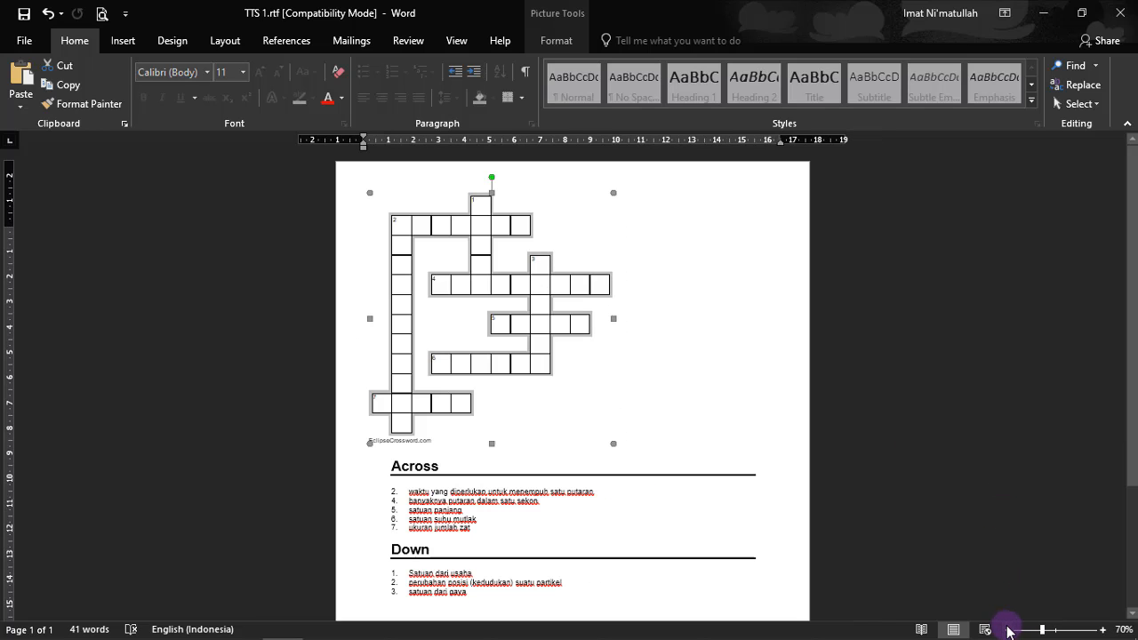